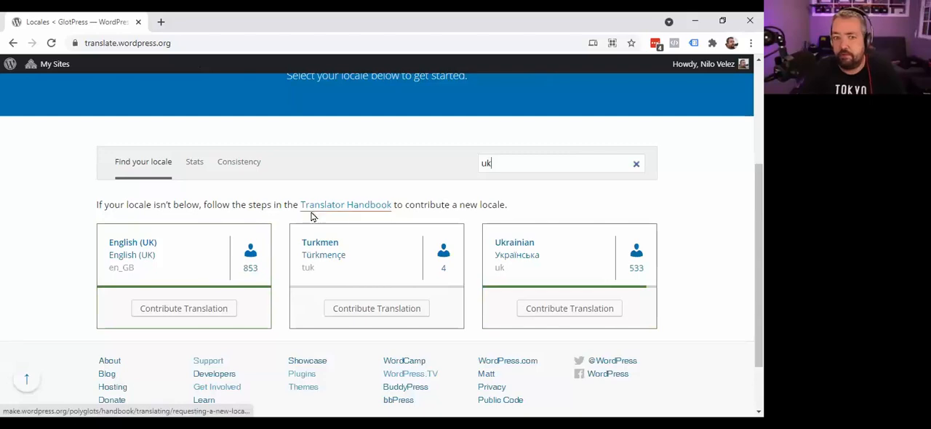
- Open the English (UK) locale, look over its WordPress core projects, and display its theme projects
{"action": "left_click", "coordinate": [135, 247]}
{"action": "scroll", "coordinate": [239, 246], "scroll_direction": "down", "scroll_amount": 5}
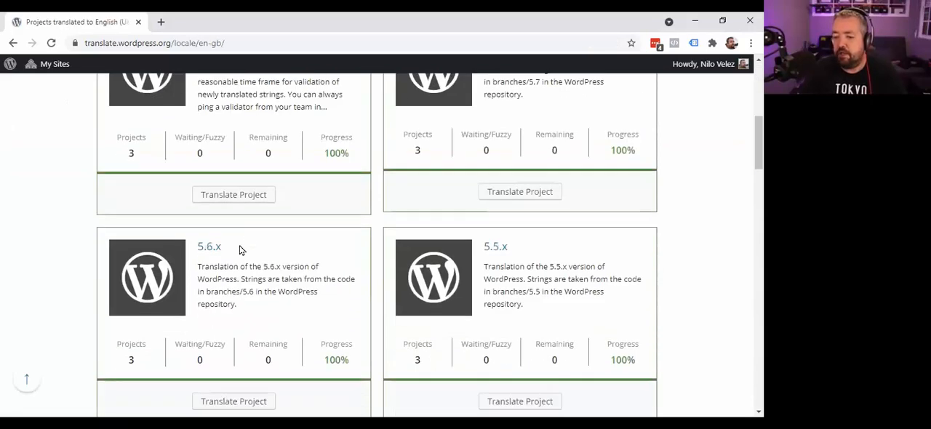
{"action": "scroll", "coordinate": [245, 235], "scroll_direction": "up", "scroll_amount": 3}
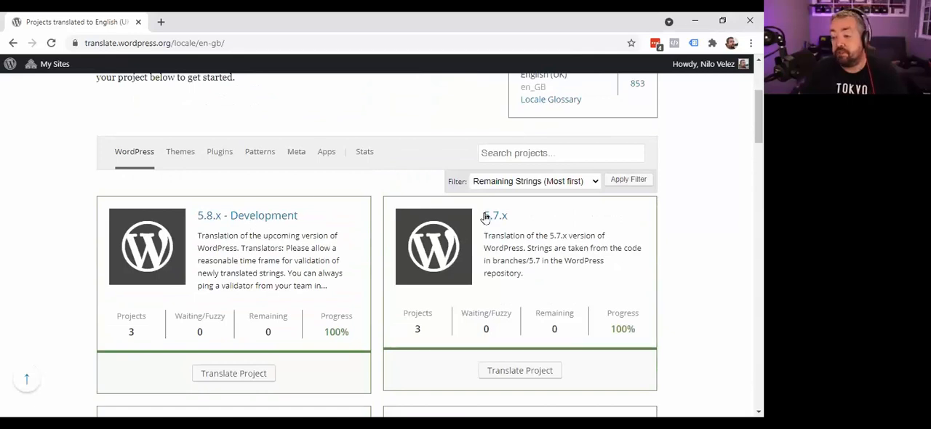
{"action": "left_click", "coordinate": [179, 153]}
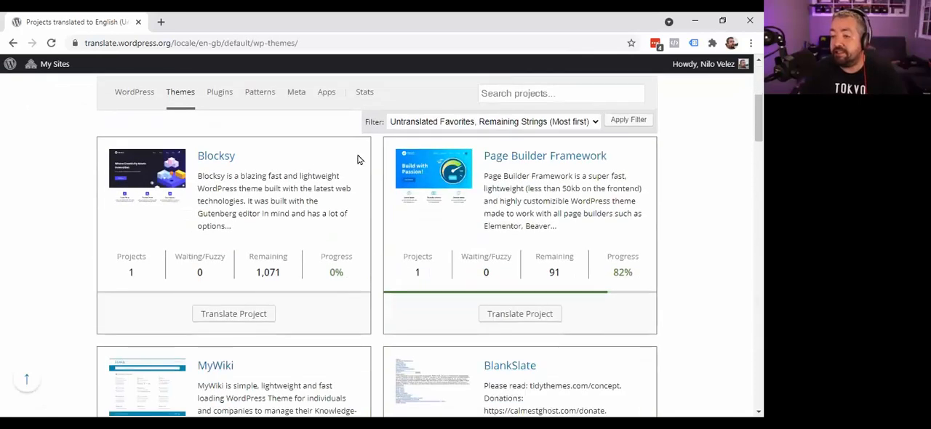
- Open the plugin translation status overview for English (UK) and look over the table
{"action": "mouse_move", "coordinate": [363, 212]}
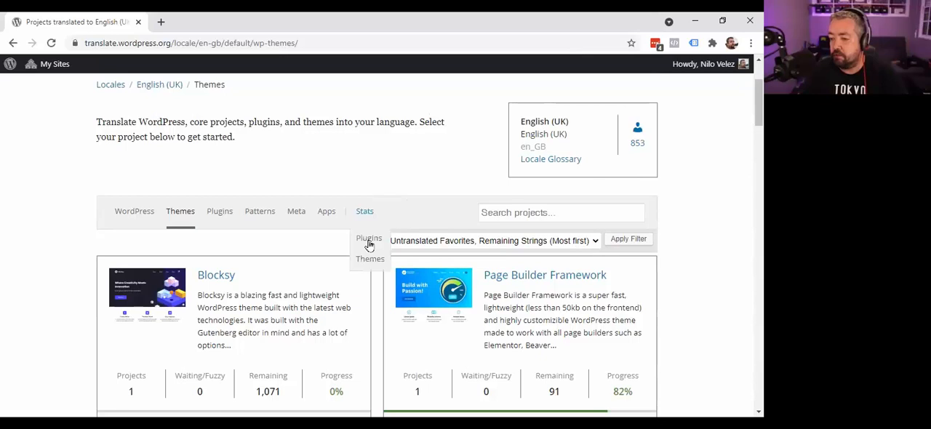
{"action": "left_click", "coordinate": [369, 244]}
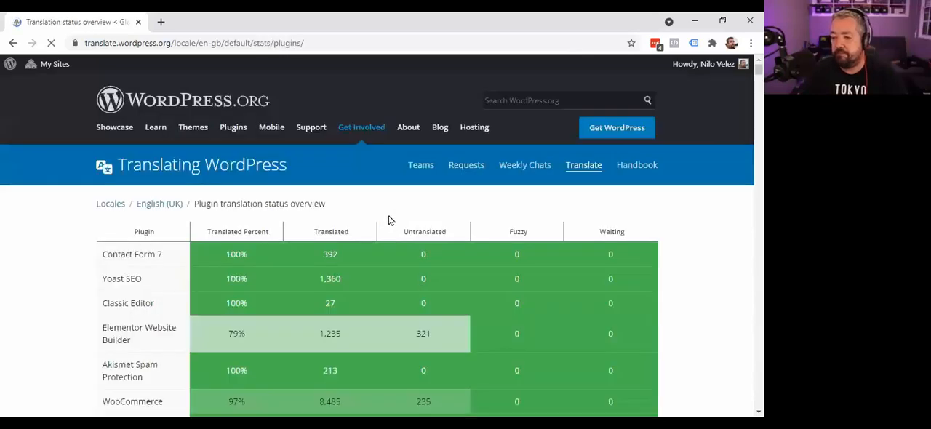
{"action": "scroll", "coordinate": [363, 211], "scroll_direction": "down", "scroll_amount": 3}
{"action": "scroll", "coordinate": [363, 208], "scroll_direction": "up", "scroll_amount": 3}
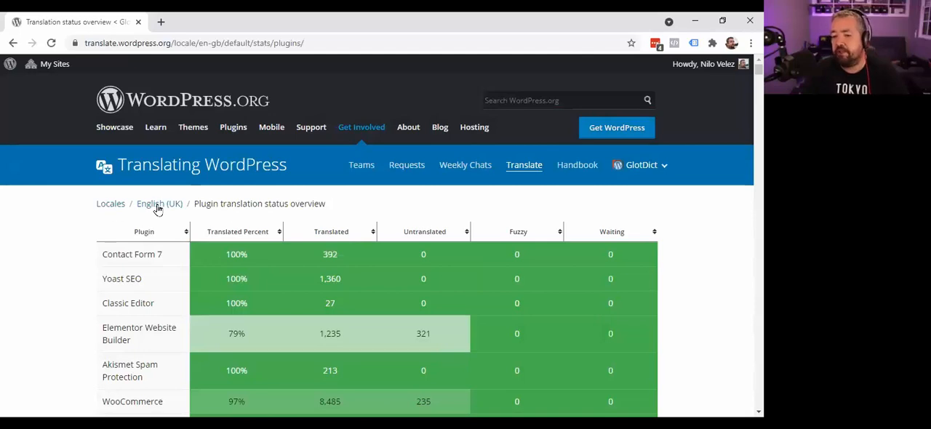
- Open the WooCommerce translation project from the plugin overview and look over its locale table
{"action": "scroll", "coordinate": [377, 191], "scroll_direction": "down", "scroll_amount": 1}
{"action": "scroll", "coordinate": [377, 191], "scroll_direction": "down", "scroll_amount": 3}
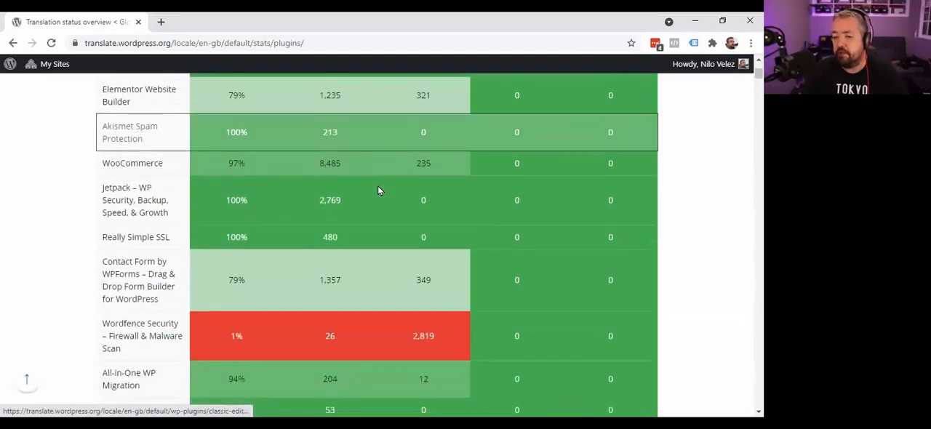
{"action": "left_click", "coordinate": [120, 170]}
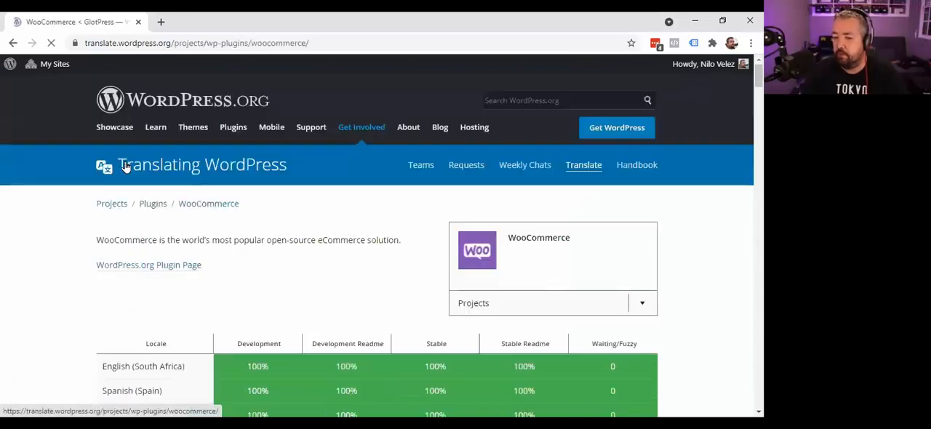
{"action": "scroll", "coordinate": [276, 231], "scroll_direction": "down", "scroll_amount": 2}
{"action": "scroll", "coordinate": [295, 225], "scroll_direction": "down", "scroll_amount": 1}
{"action": "scroll", "coordinate": [301, 219], "scroll_direction": "up", "scroll_amount": 1}
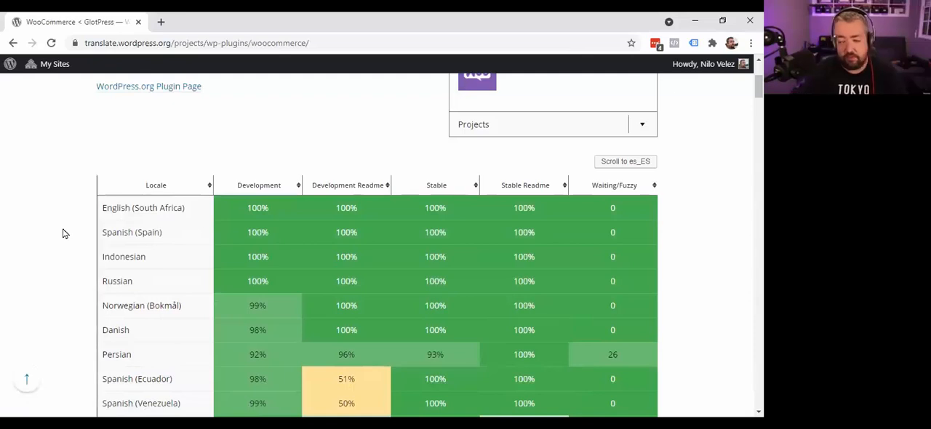
- Find "uk" in the WooCommerce locale table and open the English (UK) entry
{"action": "key", "text": "ctrl+f"}
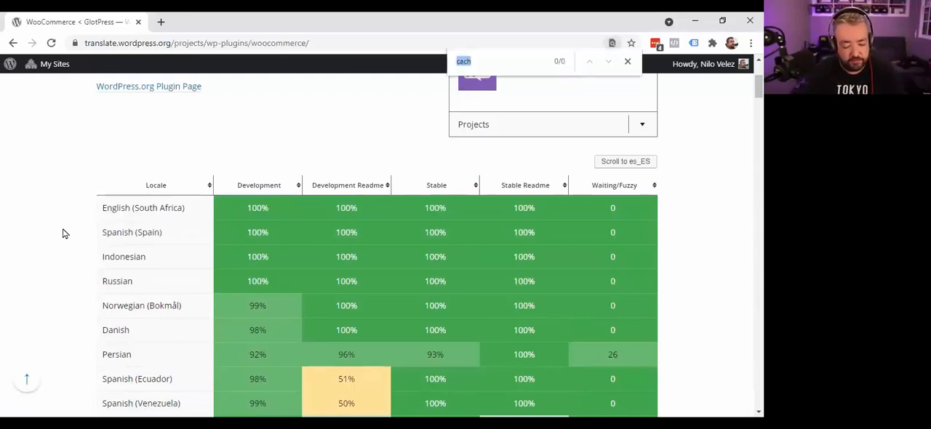
{"action": "type", "text": "uk"}
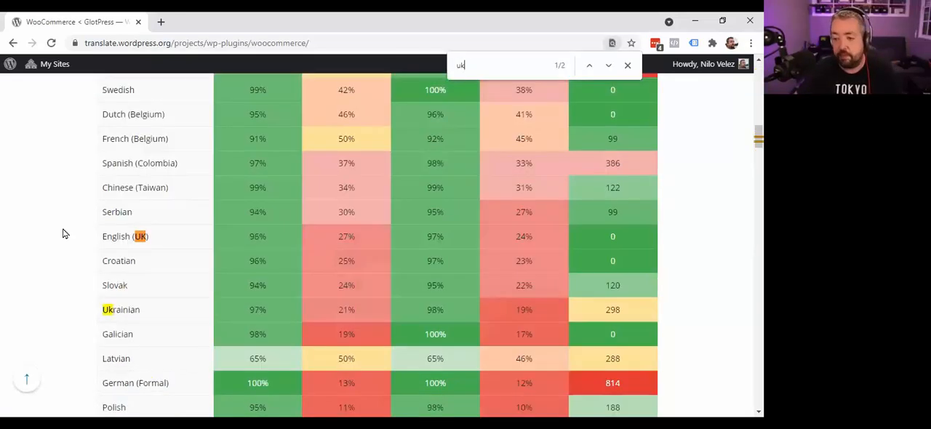
{"action": "left_click", "coordinate": [115, 242]}
- Open the Stable (latest release) set and show only its untranslated strings
{"action": "scroll", "coordinate": [118, 239], "scroll_direction": "down", "scroll_amount": 3}
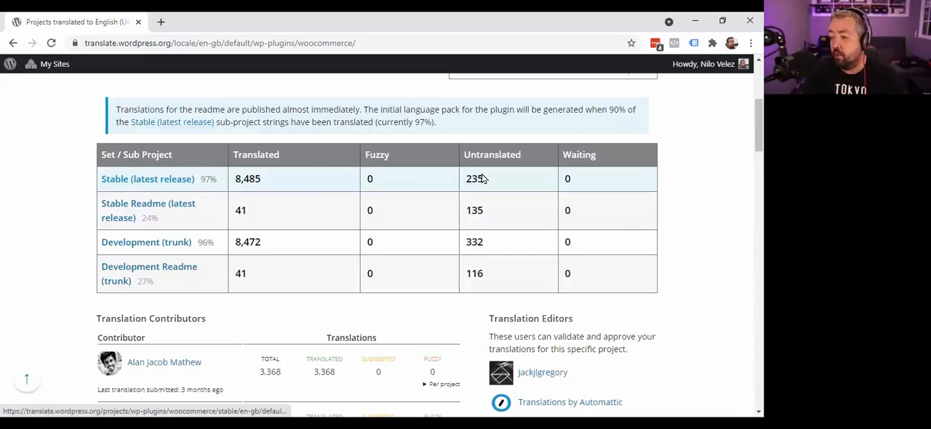
{"action": "left_click_drag", "start_coordinate": [481, 179], "coordinate": [465, 180]}
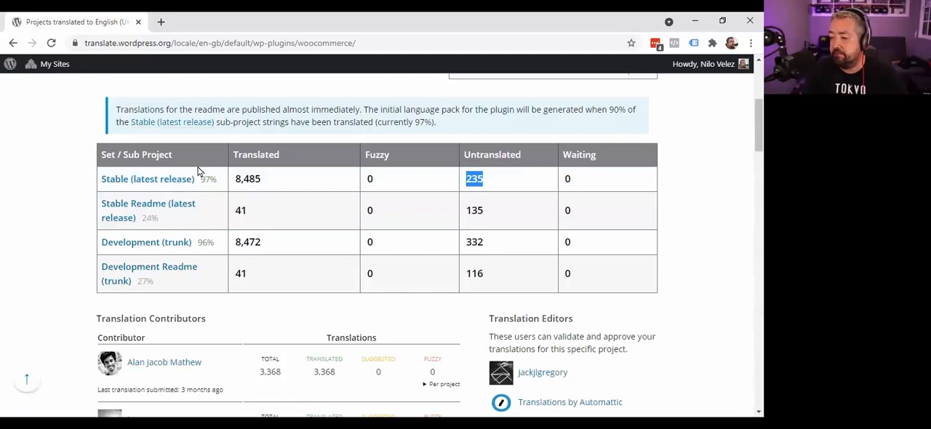
{"action": "left_click", "coordinate": [132, 183]}
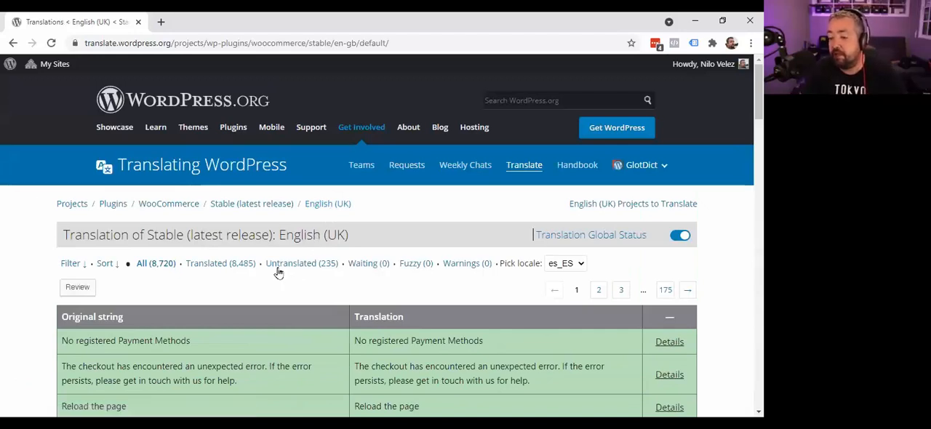
{"action": "left_click", "coordinate": [298, 264]}
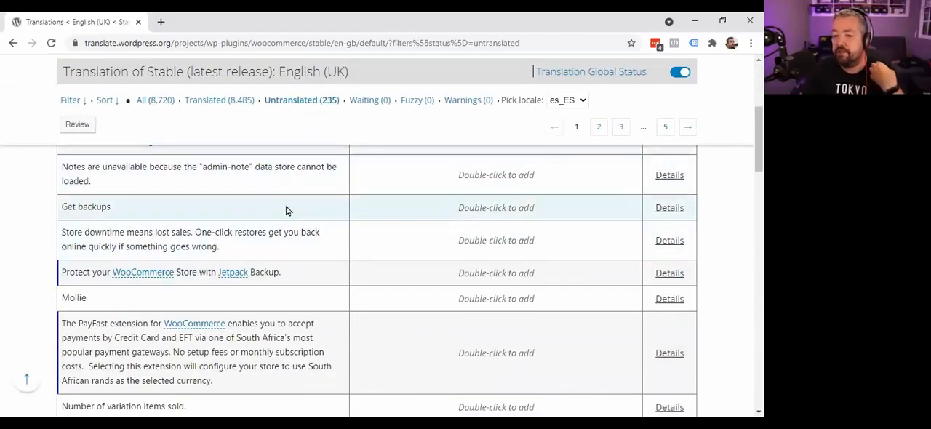
{"action": "scroll", "coordinate": [331, 272], "scroll_direction": "down", "scroll_amount": 8}
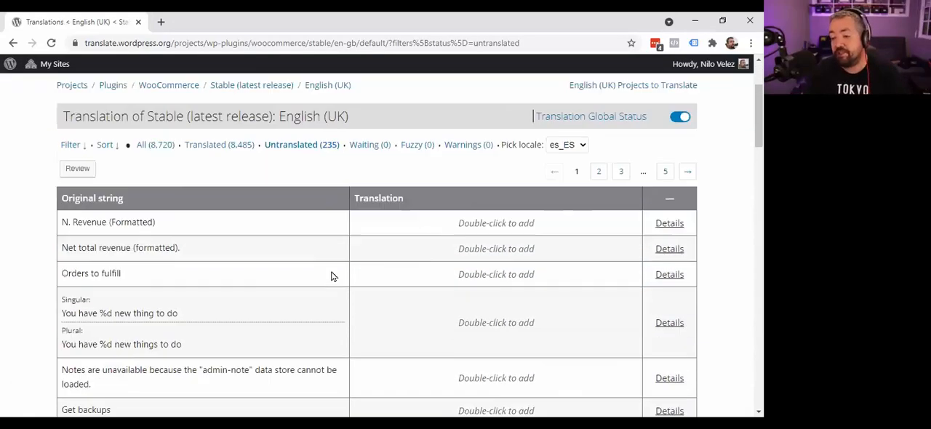
- Export only the strings matching the untranslated filter as a Portable Object Message Catalog (.po/.pot) file
{"action": "scroll", "coordinate": [325, 273], "scroll_direction": "down", "scroll_amount": 10}
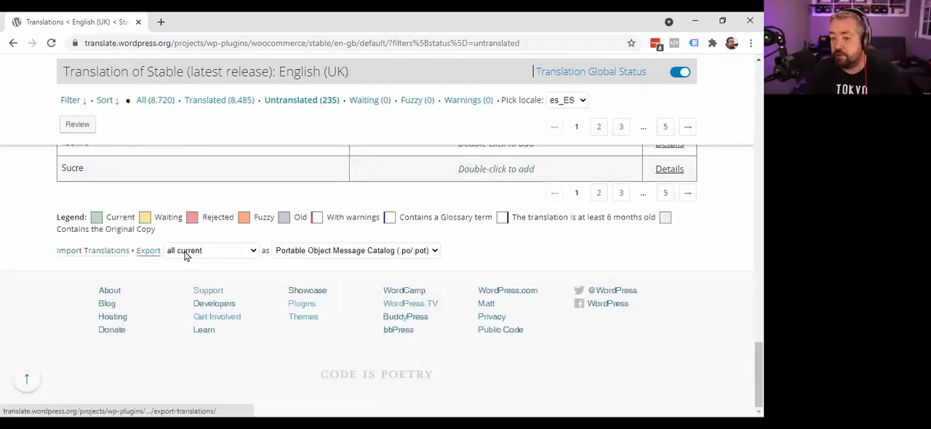
{"action": "left_click", "coordinate": [208, 254]}
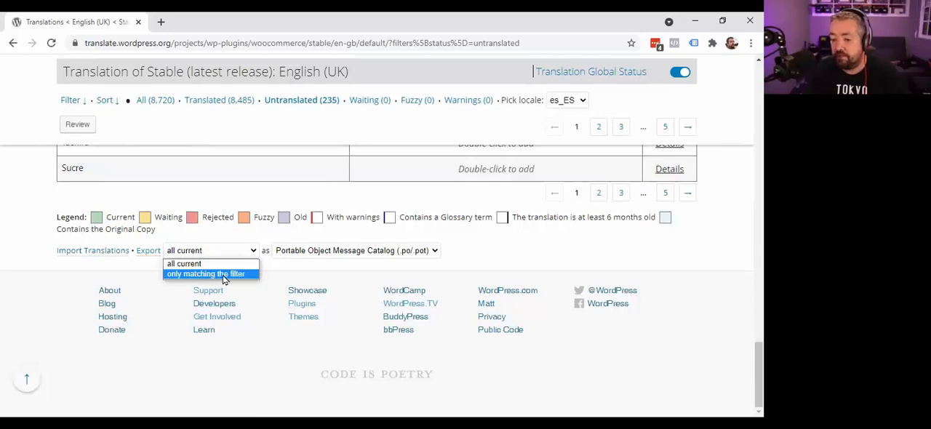
{"action": "left_click", "coordinate": [224, 275]}
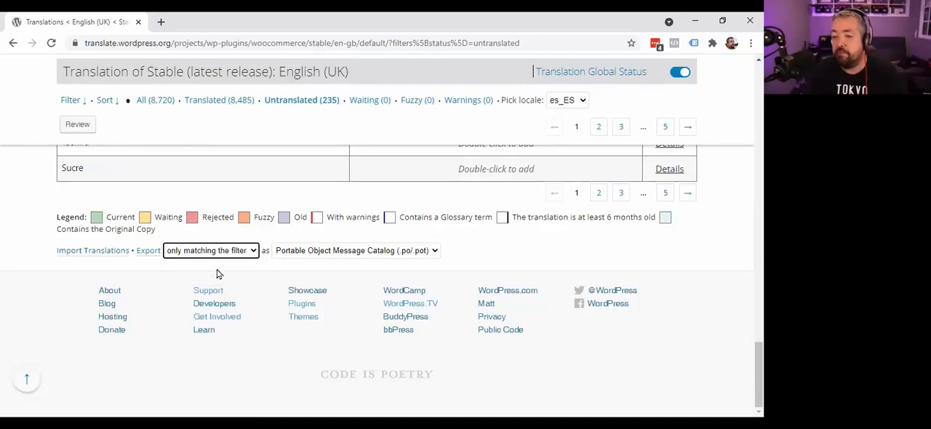
{"action": "scroll", "coordinate": [216, 274], "scroll_direction": "up", "scroll_amount": 20}
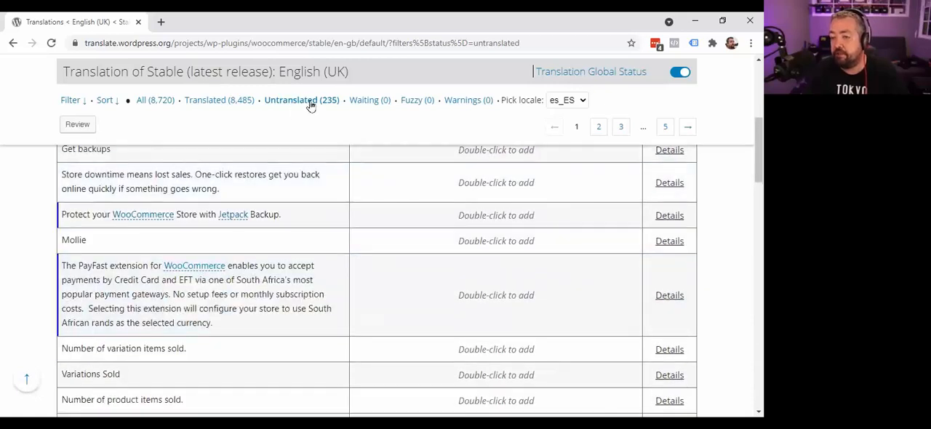
{"action": "scroll", "coordinate": [276, 231], "scroll_direction": "down", "scroll_amount": 20}
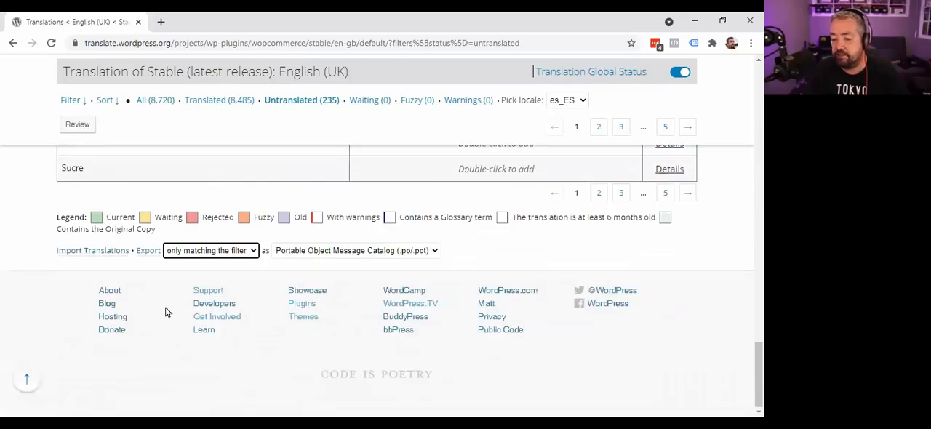
{"action": "left_click", "coordinate": [149, 251]}
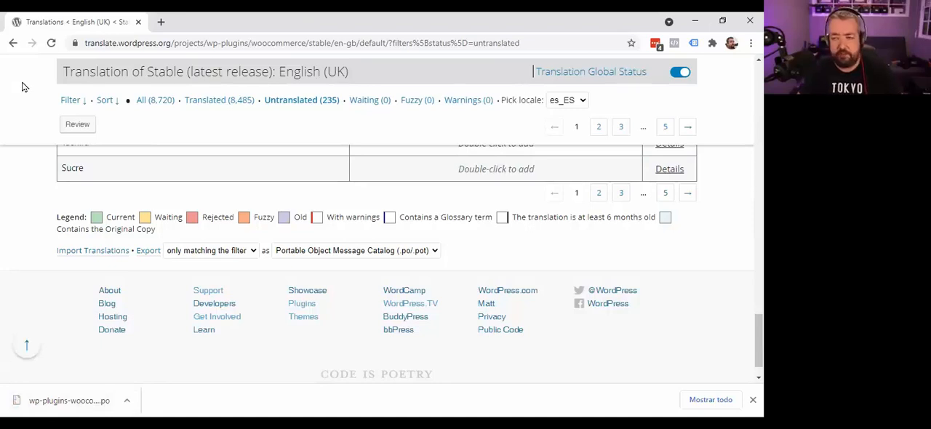
- Search Google for "podedit" in a new browser tab and open the Poedit Translation Editor website
{"action": "key", "text": "ctrl+t"}
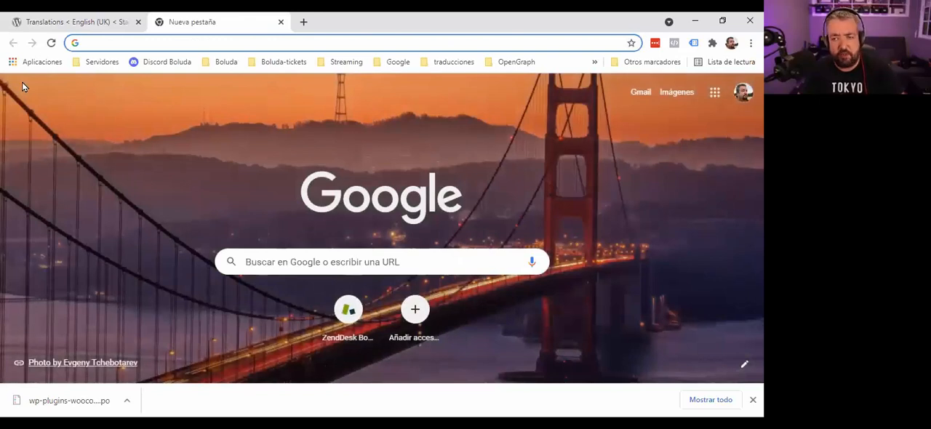
{"action": "type", "text": "poedit"}
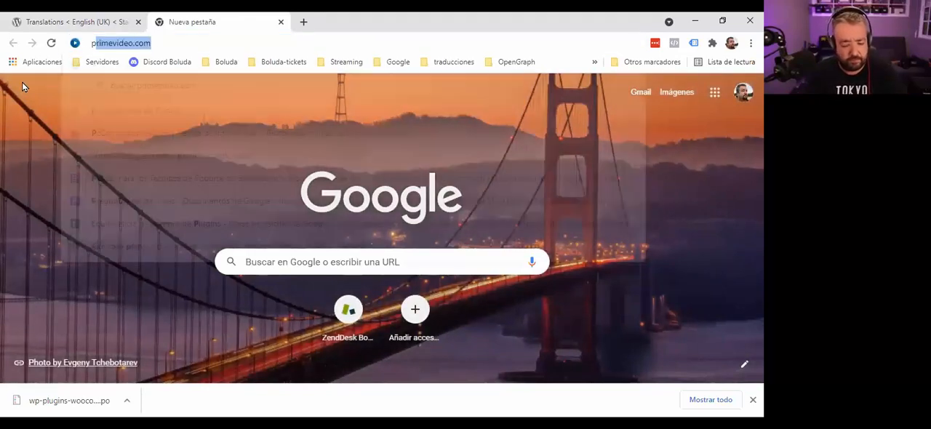
{"action": "key", "text": "BackSpace"}
{"action": "key", "text": "BackSpace"}
{"action": "key", "text": "BackSpace"}
{"action": "key", "text": "BackSpace"}
{"action": "key", "text": "BackSpace"}
{"action": "key", "text": "BackSpace"}
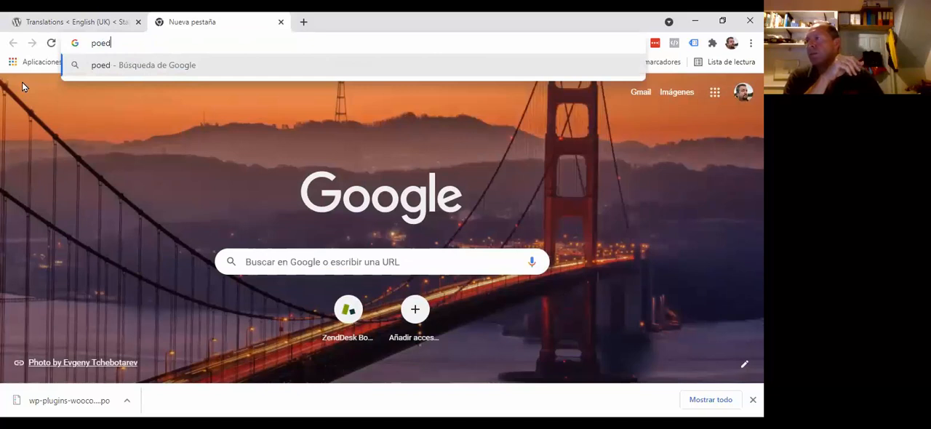
{"action": "type", "text": "podedit"}
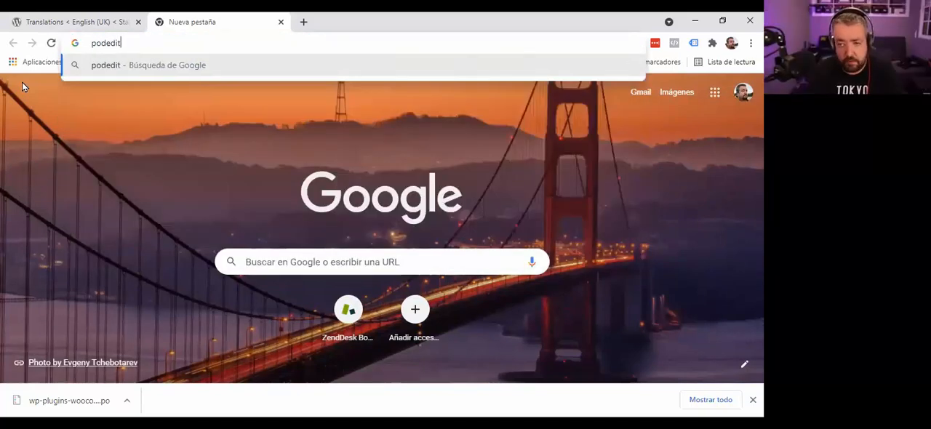
{"action": "key", "text": "Return"}
{"action": "scroll", "coordinate": [257, 271], "scroll_direction": "down", "scroll_amount": 1}
{"action": "scroll", "coordinate": [257, 271], "scroll_direction": "down", "scroll_amount": 2}
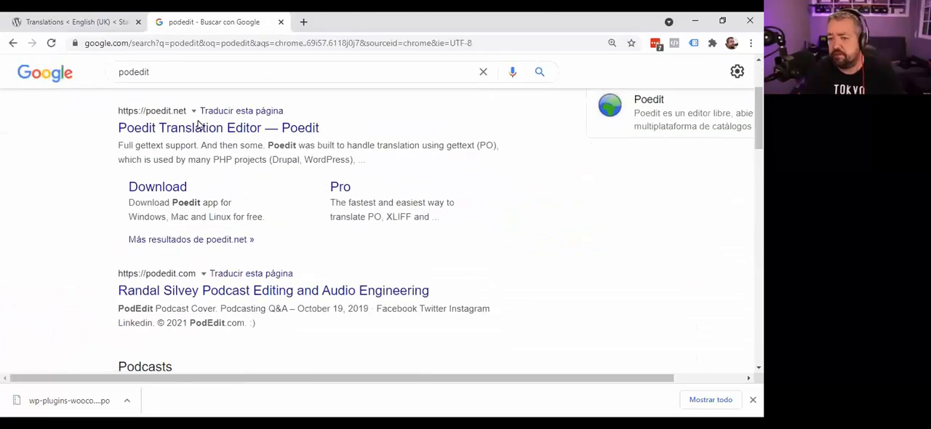
{"action": "left_click", "coordinate": [193, 124]}
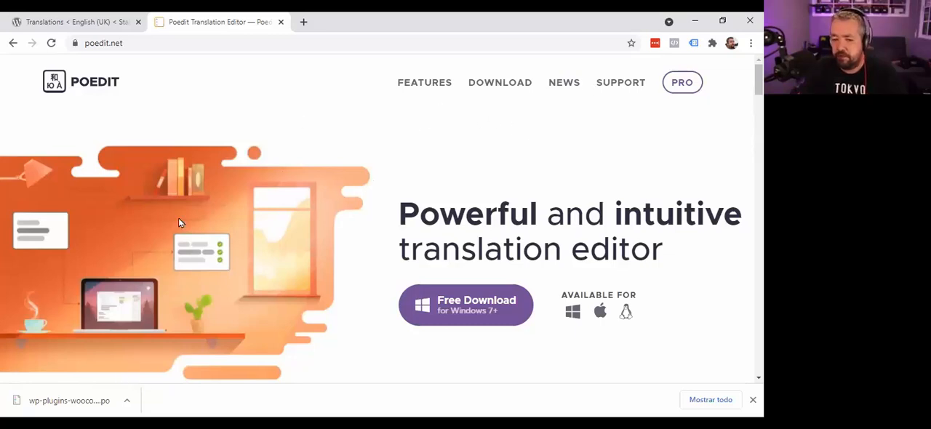
- Return to the WordPress translations page and open the downloaded wp-plugins-woocommerce-stable-en-gb.po file in Poedit
{"action": "left_click", "coordinate": [48, 22]}
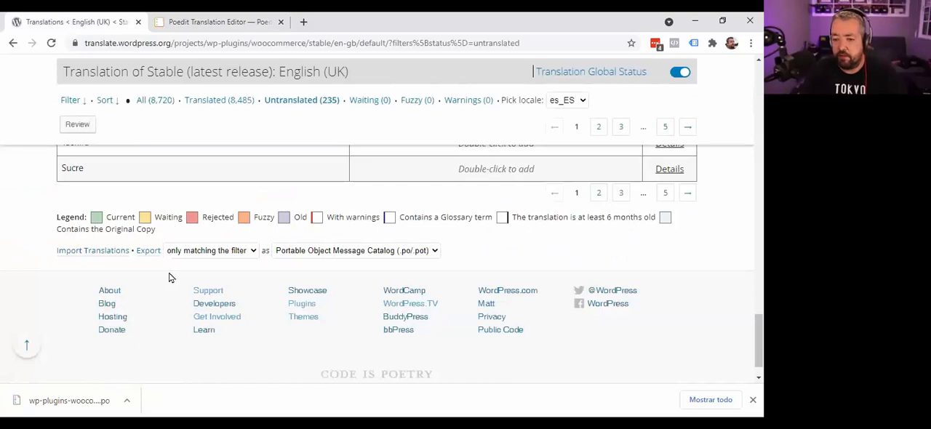
{"action": "left_click", "coordinate": [65, 402]}
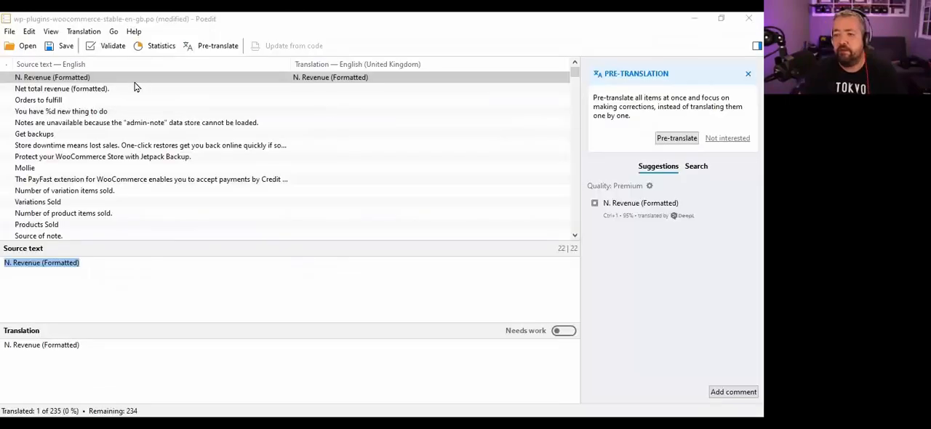
- Fill the translations of "N. Revenue (Formatted)" and "Orders to fulfill" with their unchanged source text
{"action": "left_click", "coordinate": [121, 81]}
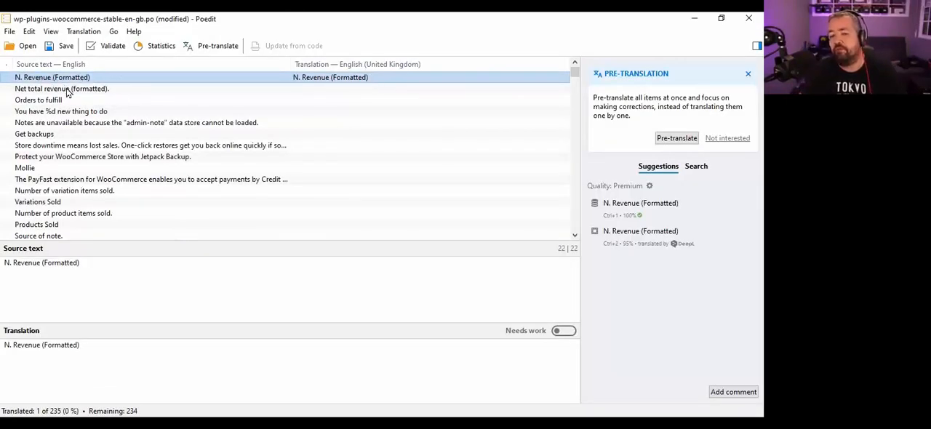
{"action": "left_click", "coordinate": [66, 89]}
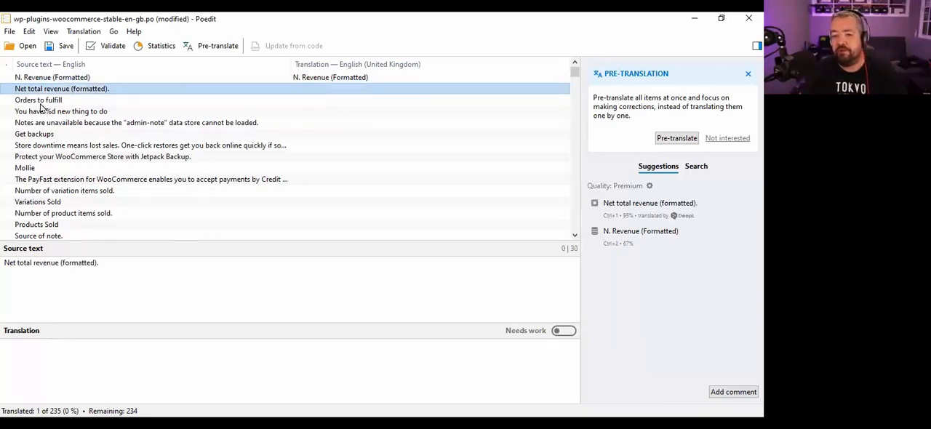
{"action": "left_click", "coordinate": [40, 102]}
{"action": "triple_click", "coordinate": [79, 266]}
{"action": "key", "text": "ctrl+c"}
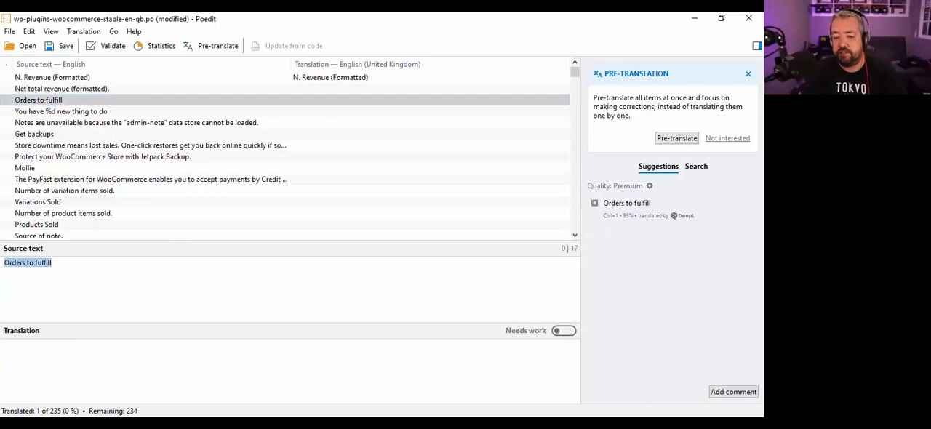
{"action": "left_click", "coordinate": [37, 357]}
{"action": "key", "text": "ctrl+v"}
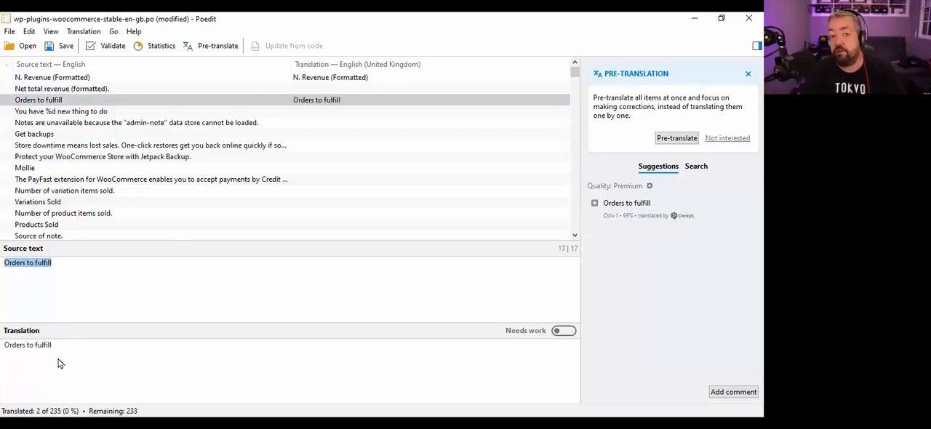
- Clear the translations of "Orders to fulfill" and "N. Revenue (Formatted)", and select the "Store downtime means lost sales" string
{"action": "key", "text": "ctrl+a"}
{"action": "key", "text": "BackSpace"}
{"action": "left_click", "coordinate": [336, 83]}
{"action": "double_click", "coordinate": [62, 347]}
{"action": "key", "text": "ctrl+a"}
{"action": "key", "text": "BackSpace"}
{"action": "left_click", "coordinate": [144, 145]}
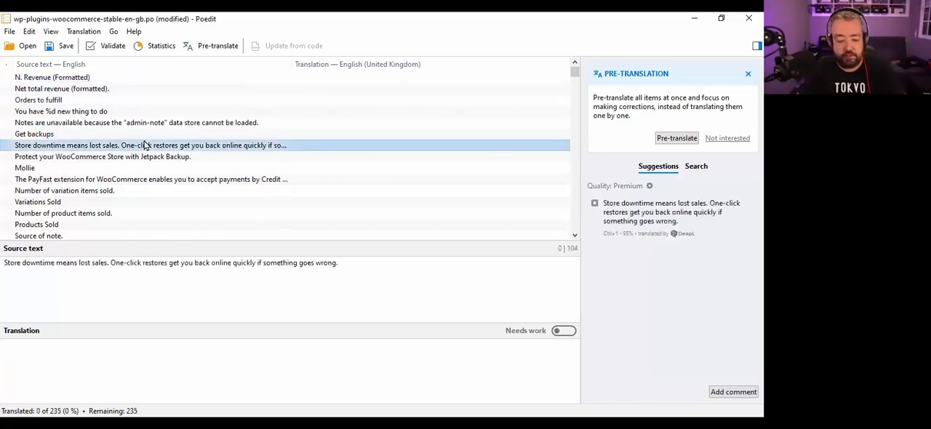
- Copy the source text into the translations of all strings and look through the filled list
{"action": "key", "text": "ctrl+a"}
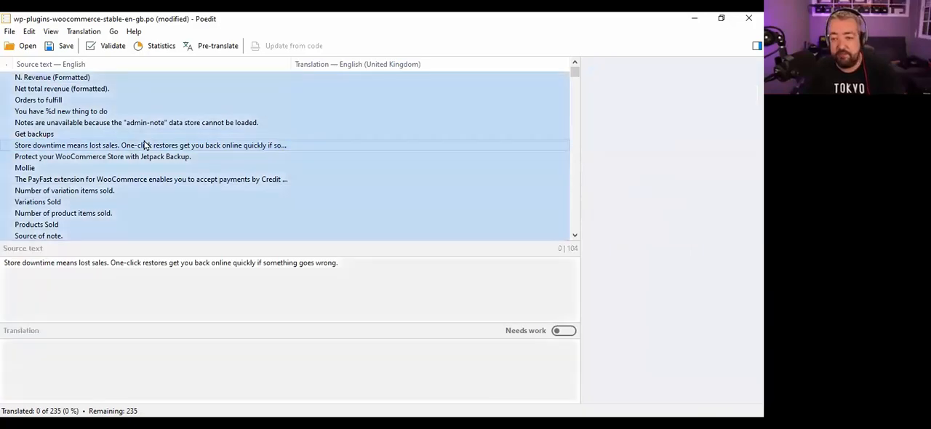
{"action": "left_click", "coordinate": [9, 32]}
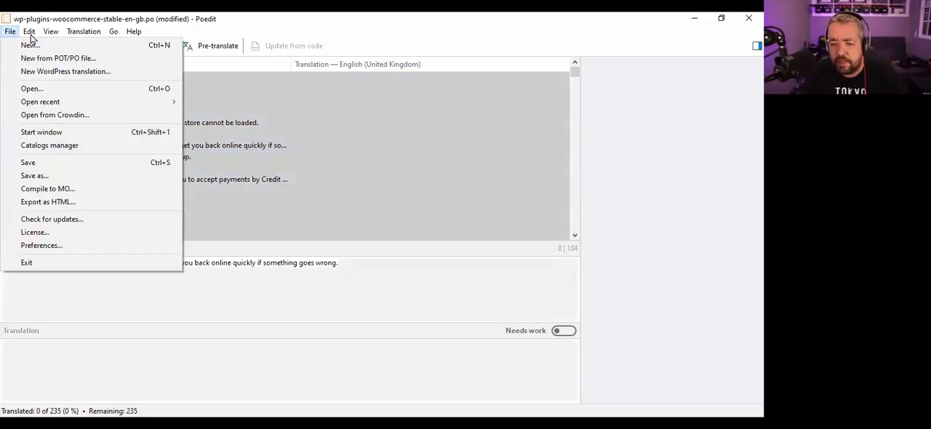
{"action": "mouse_move", "coordinate": [31, 37]}
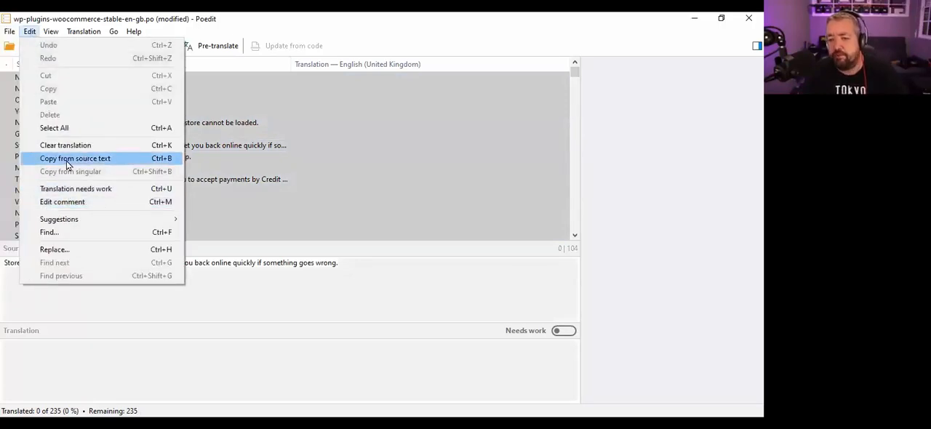
{"action": "left_click", "coordinate": [67, 160]}
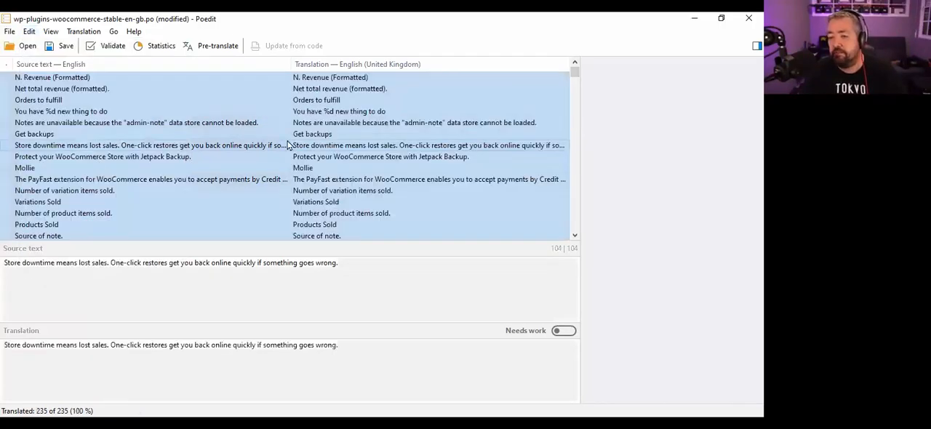
{"action": "left_click", "coordinate": [338, 149]}
{"action": "scroll", "coordinate": [346, 155], "scroll_direction": "down", "scroll_amount": 20}
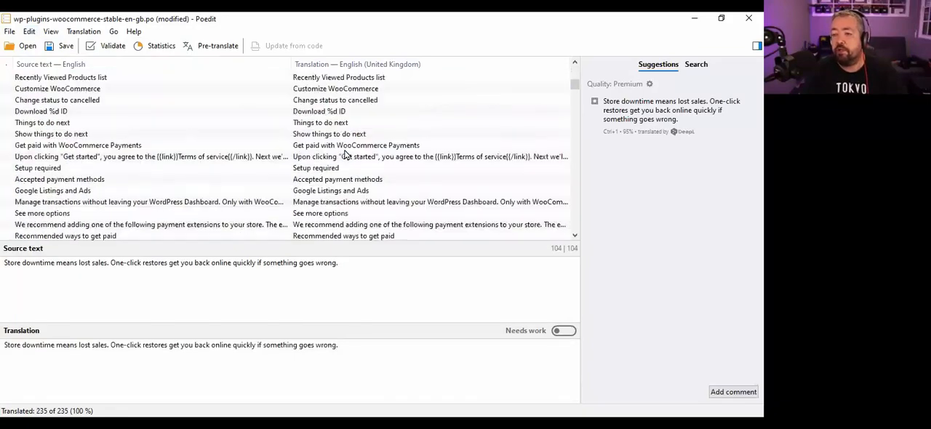
{"action": "scroll", "coordinate": [345, 155], "scroll_direction": "down", "scroll_amount": 10}
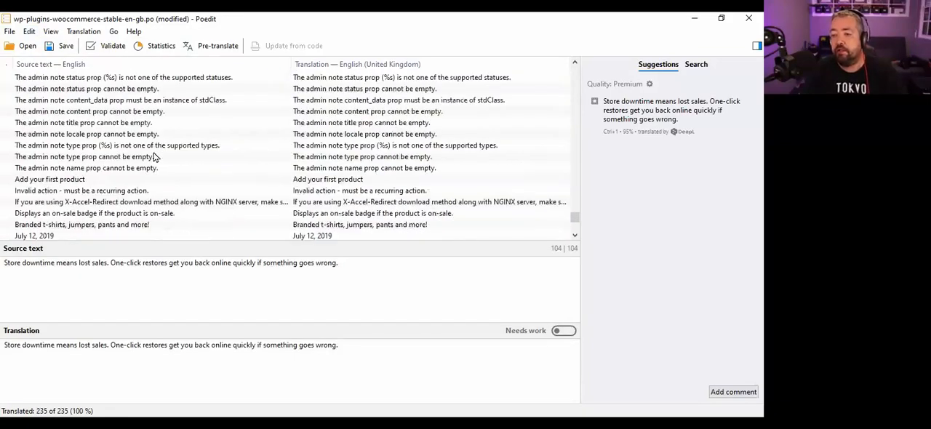
{"action": "scroll", "coordinate": [215, 189], "scroll_direction": "up", "scroll_amount": 15}
{"action": "scroll", "coordinate": [220, 194], "scroll_direction": "up", "scroll_amount": 20}
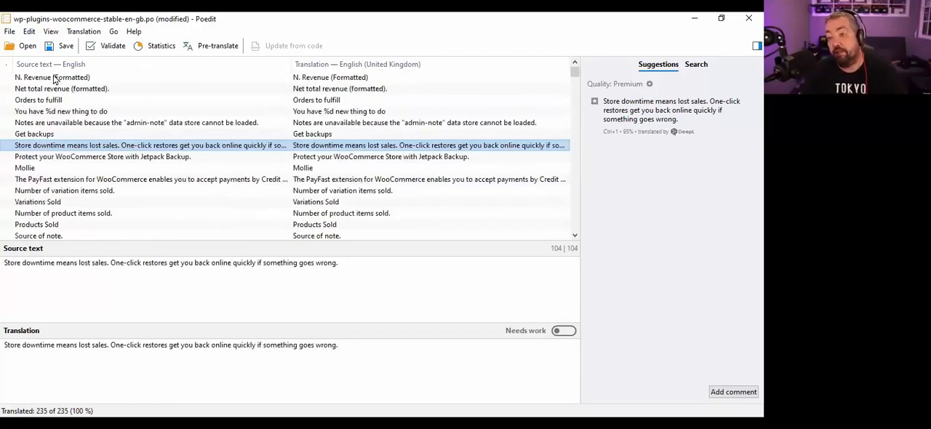
- Mark all translations as needing work and look through entries such as "Get backups" and "Orders to fulfill"
{"action": "left_click", "coordinate": [54, 78]}
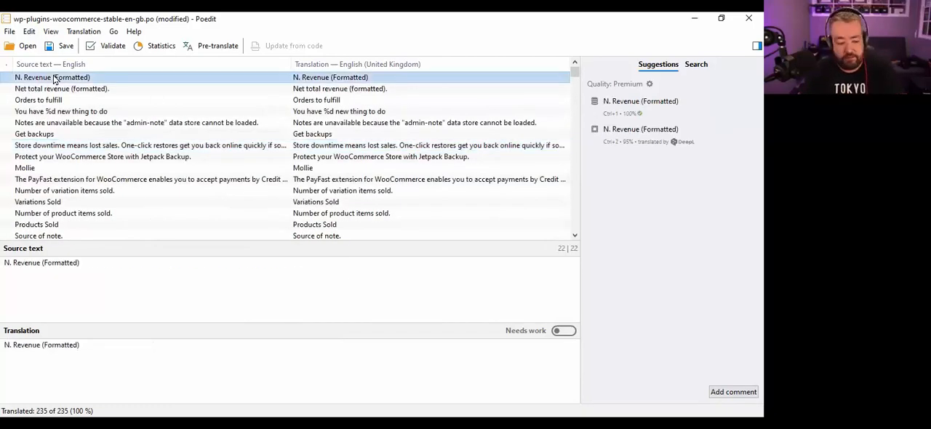
{"action": "key", "text": "ctrl+a"}
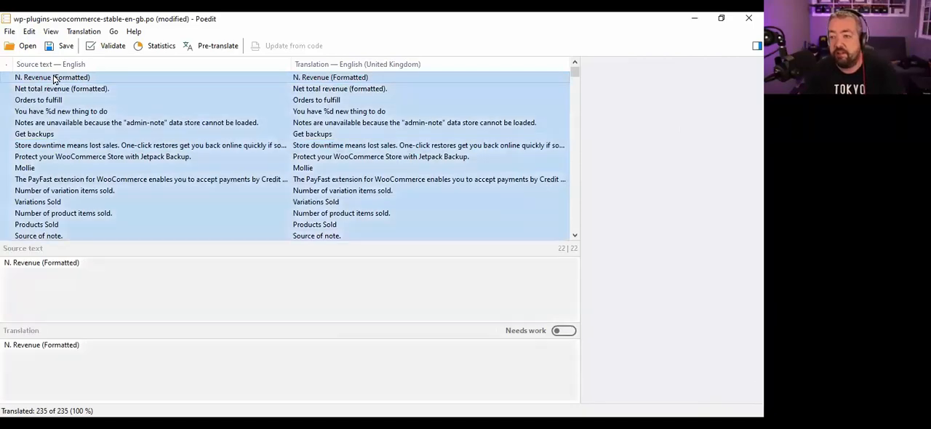
{"action": "left_click", "coordinate": [30, 33]}
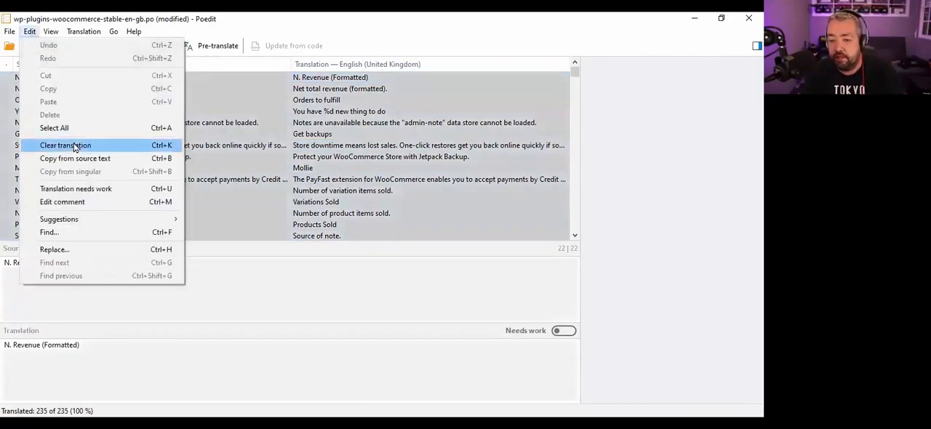
{"action": "left_click", "coordinate": [86, 193]}
{"action": "left_click", "coordinate": [345, 156]}
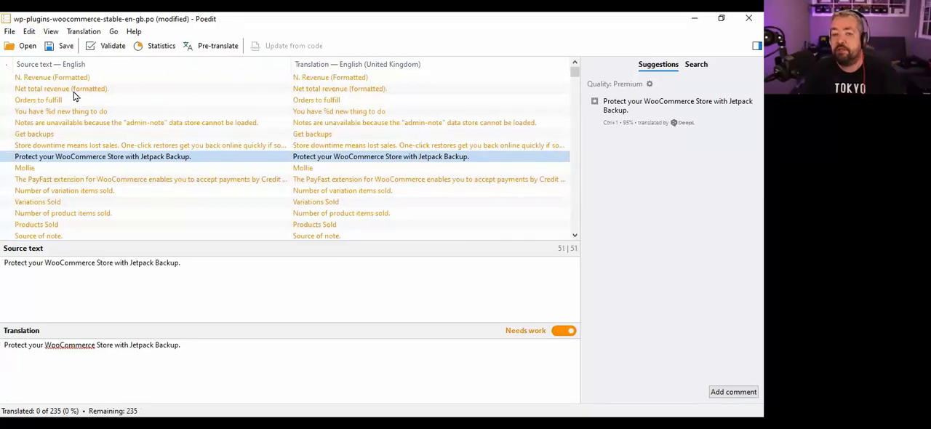
{"action": "left_click", "coordinate": [331, 78]}
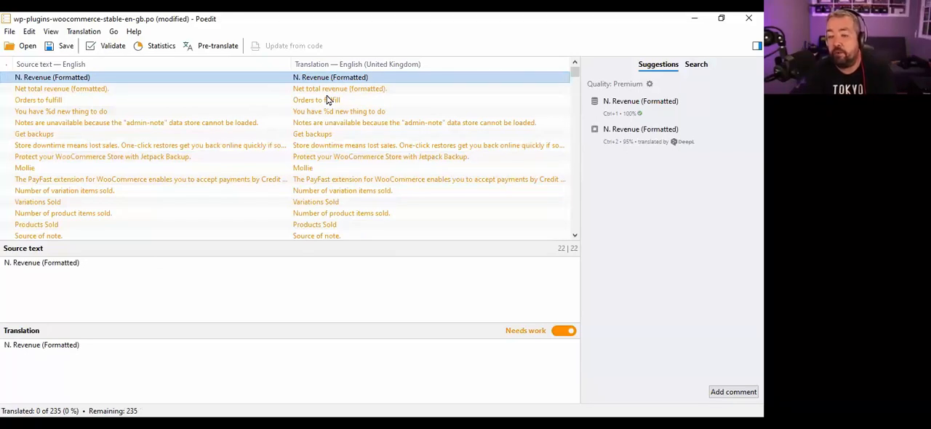
{"action": "left_click", "coordinate": [351, 135]}
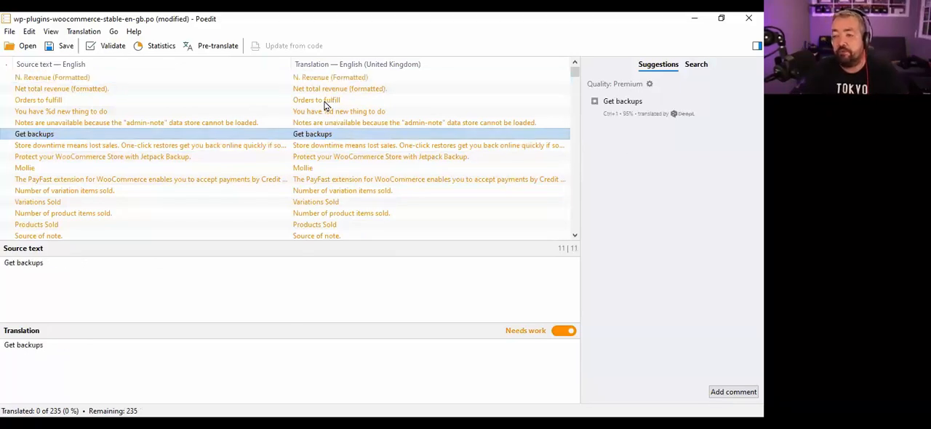
{"action": "left_click", "coordinate": [325, 102]}
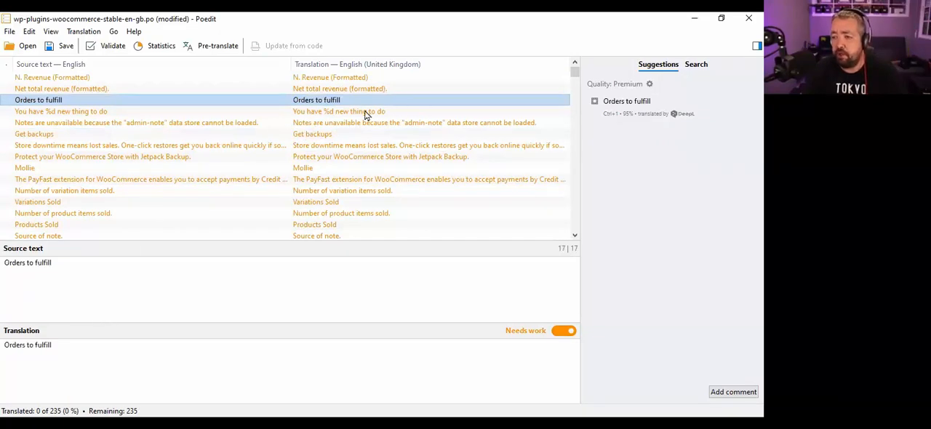
{"action": "scroll", "coordinate": [368, 115], "scroll_direction": "down", "scroll_amount": 15}
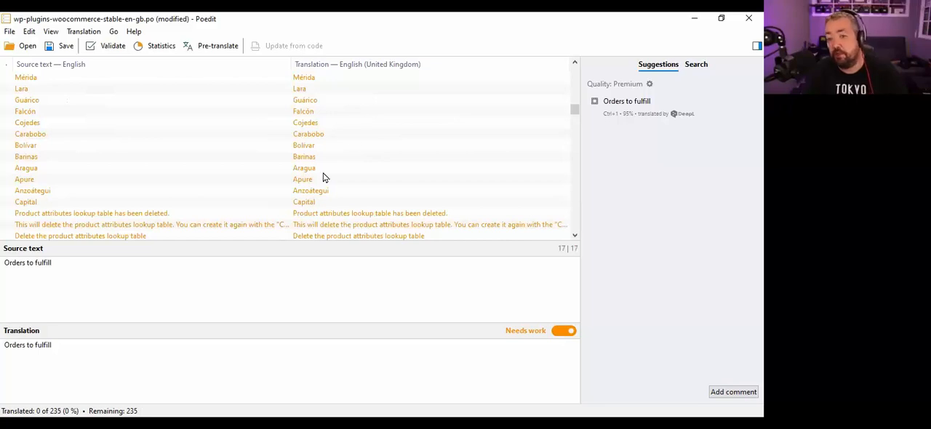
- Remove the needs-work flag from all translations at once
{"action": "left_click", "coordinate": [313, 146]}
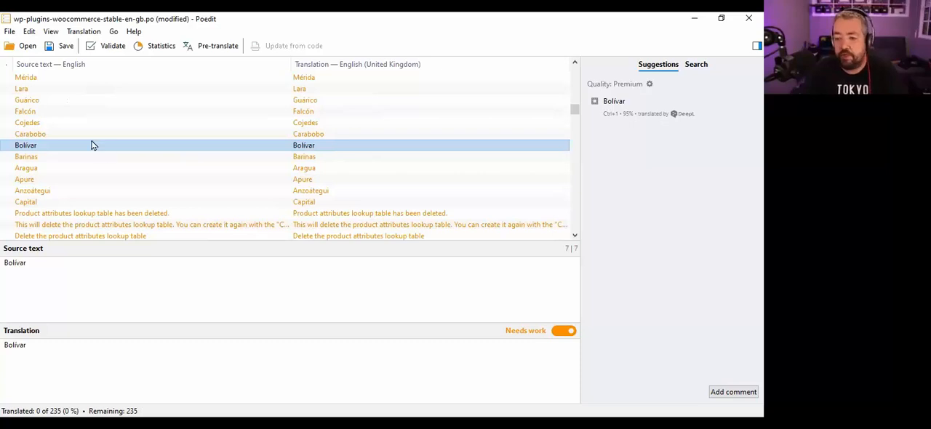
{"action": "key", "text": "ctrl+a"}
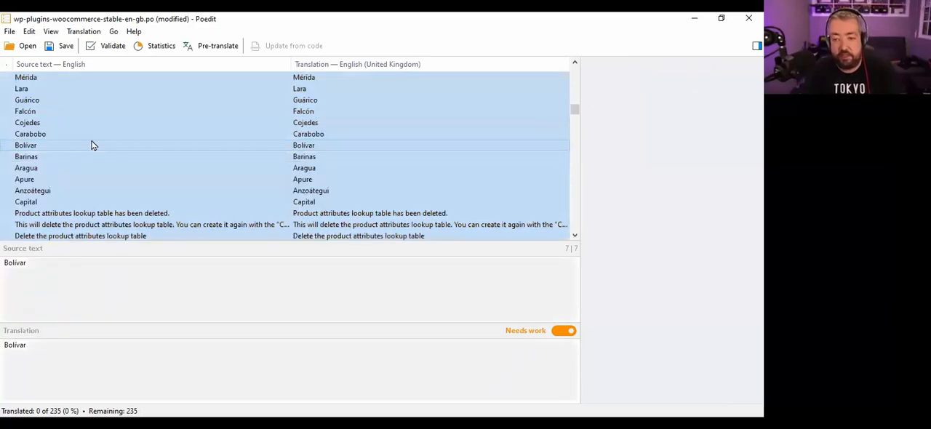
{"action": "left_click", "coordinate": [33, 34]}
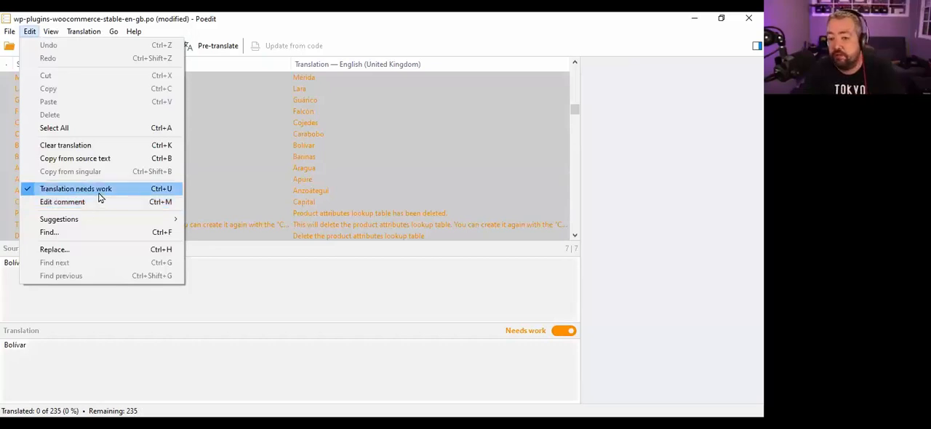
{"action": "left_click", "coordinate": [52, 191]}
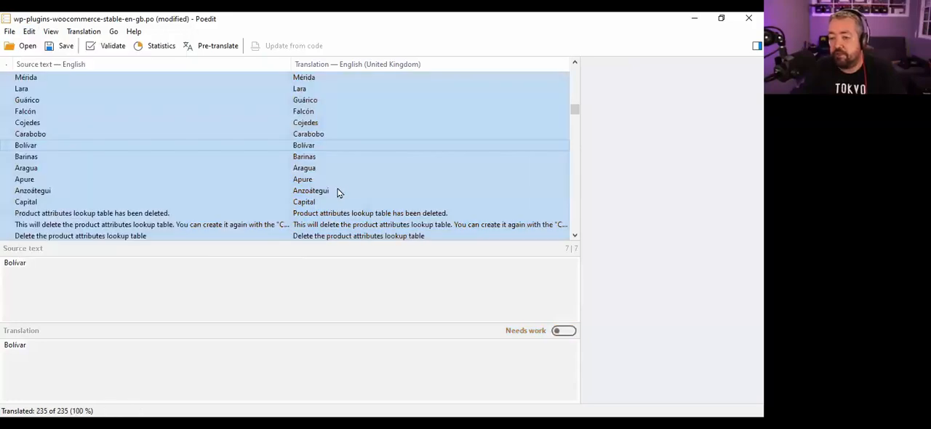
{"action": "left_click", "coordinate": [284, 149]}
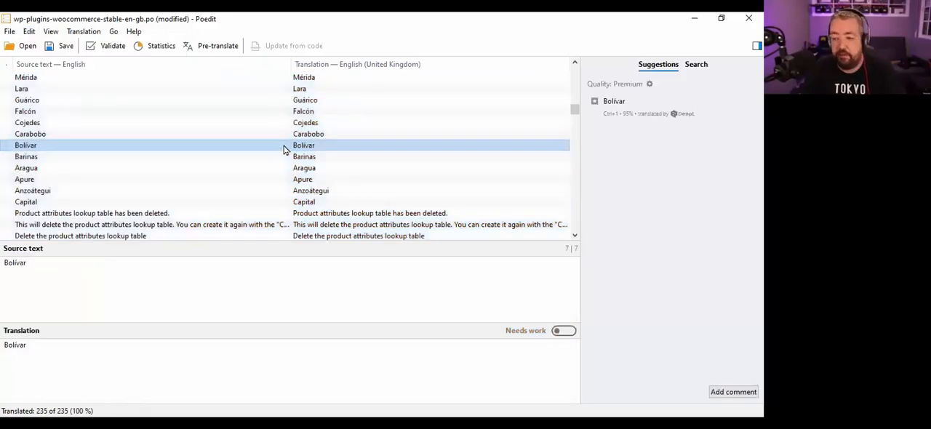
- Flag all translations as needing work again
{"action": "key", "text": "ctrl+a"}
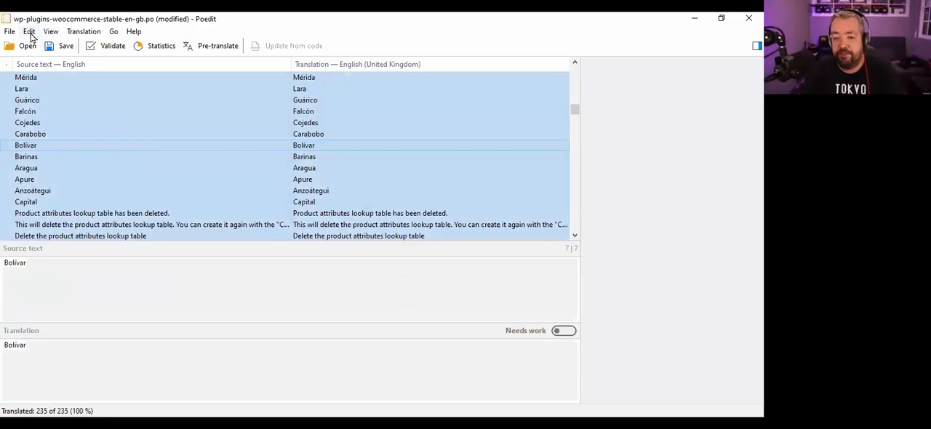
{"action": "left_click", "coordinate": [30, 32]}
{"action": "left_click", "coordinate": [60, 191]}
{"action": "left_click", "coordinate": [327, 166]}
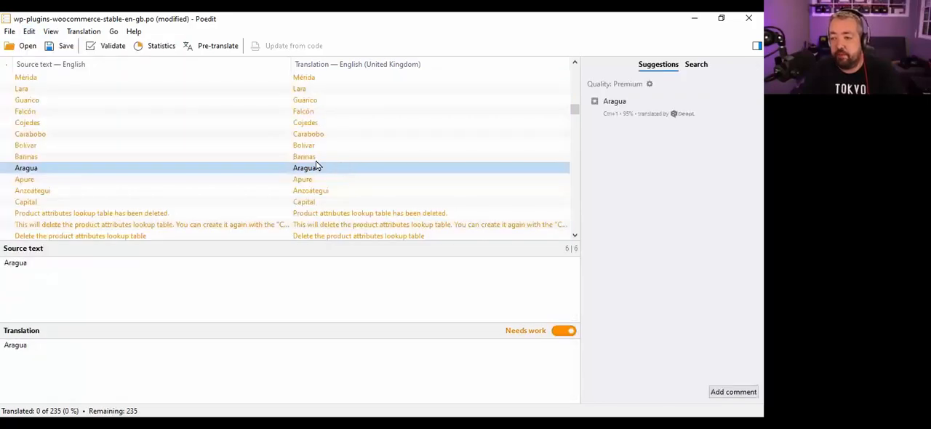
- Edit the "Barinas" translation and retype it as "Barinas" to clear only its needs-work flag
{"action": "left_click", "coordinate": [305, 159]}
{"action": "left_click", "coordinate": [42, 355]}
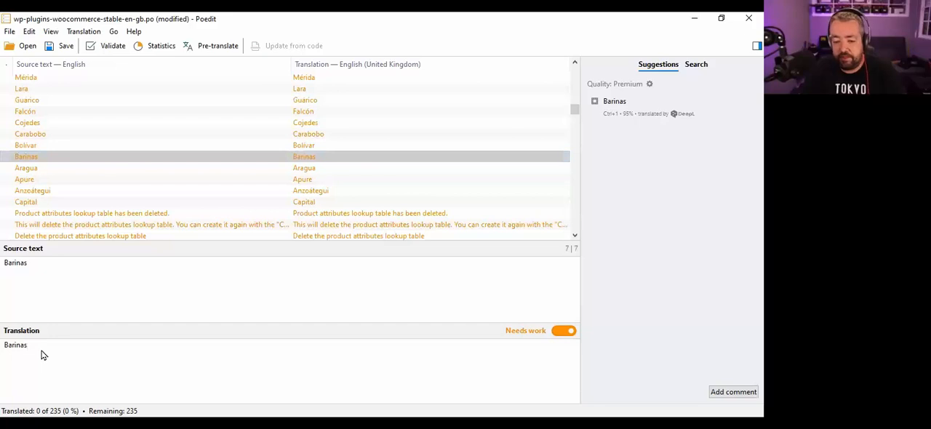
{"action": "key", "text": "BackSpace"}
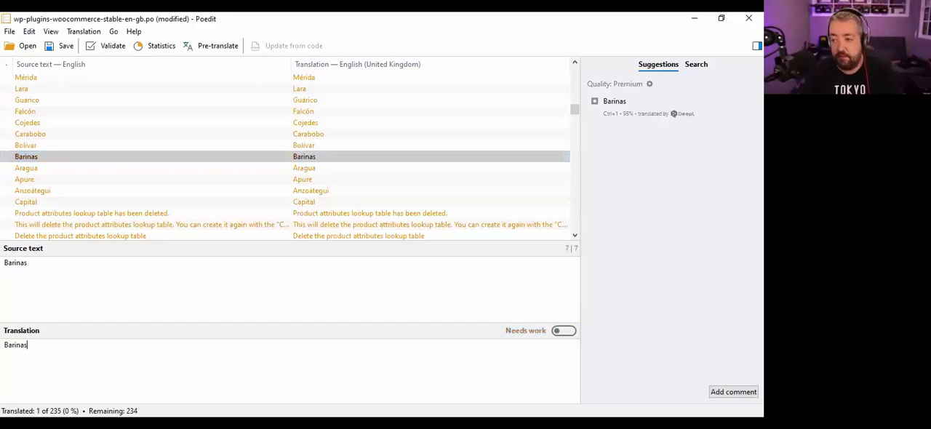
{"action": "left_click", "coordinate": [333, 192]}
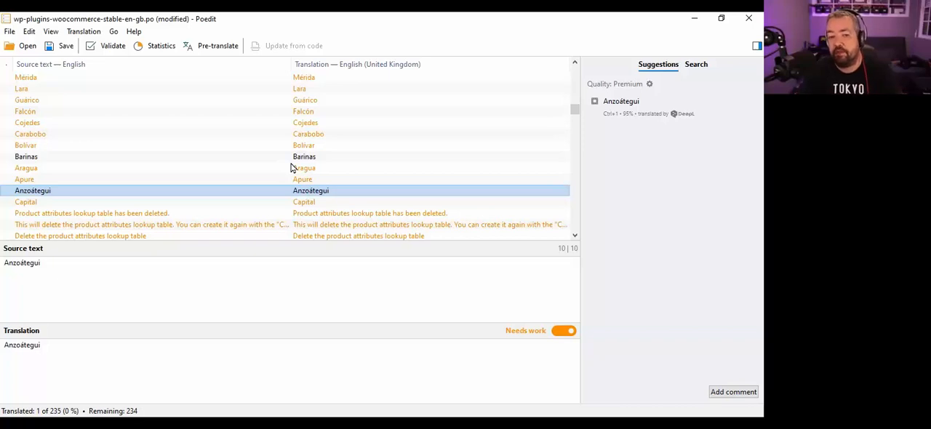
- Select all strings, including "Barinas", and mark every translation as needing work
{"action": "left_click", "coordinate": [304, 156]}
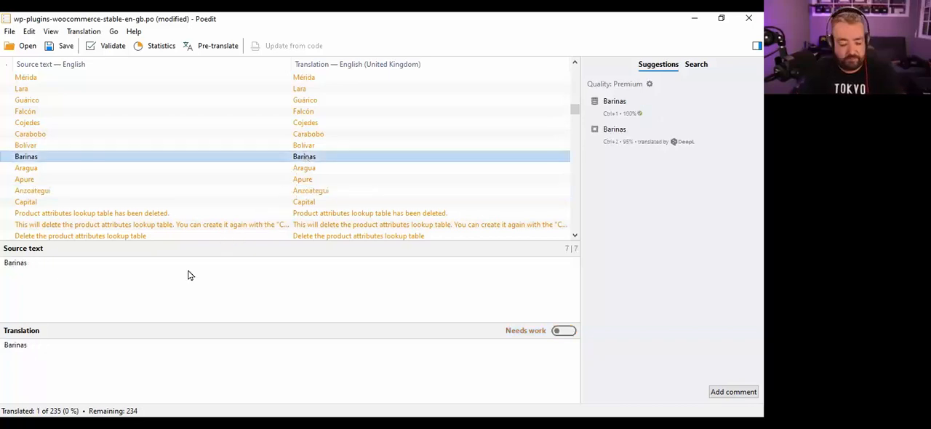
{"action": "key", "text": "ctrl+a"}
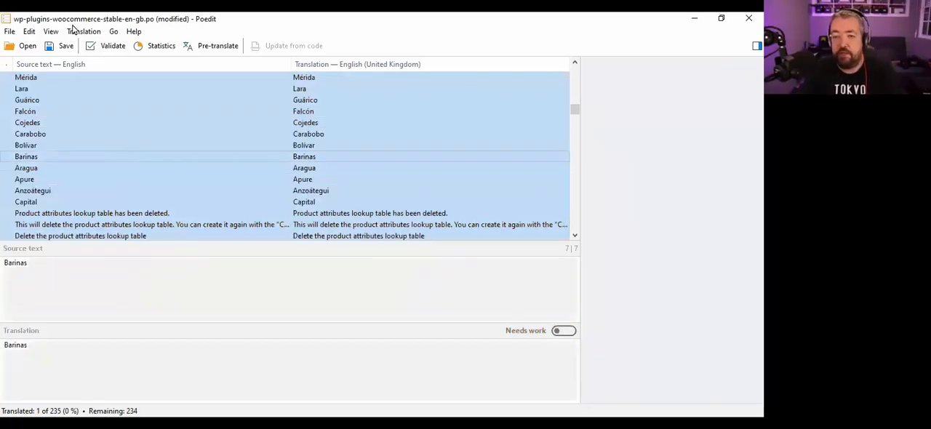
{"action": "left_click", "coordinate": [30, 31]}
{"action": "left_click", "coordinate": [76, 189]}
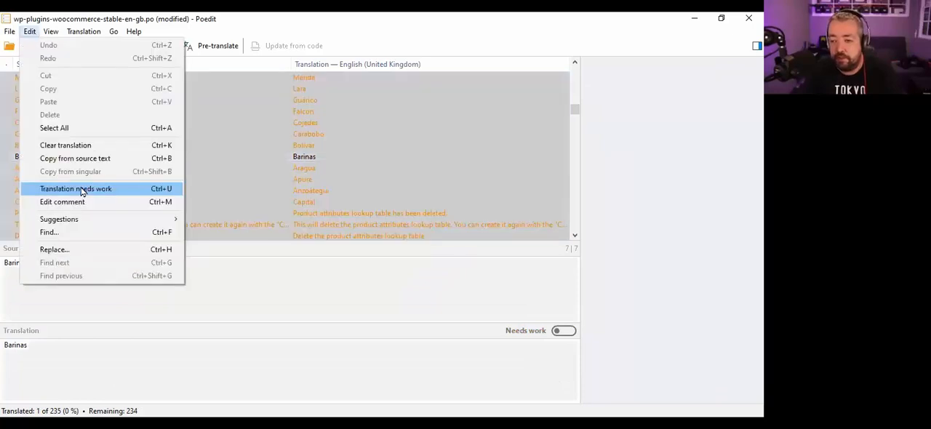
{"action": "left_click", "coordinate": [80, 189]}
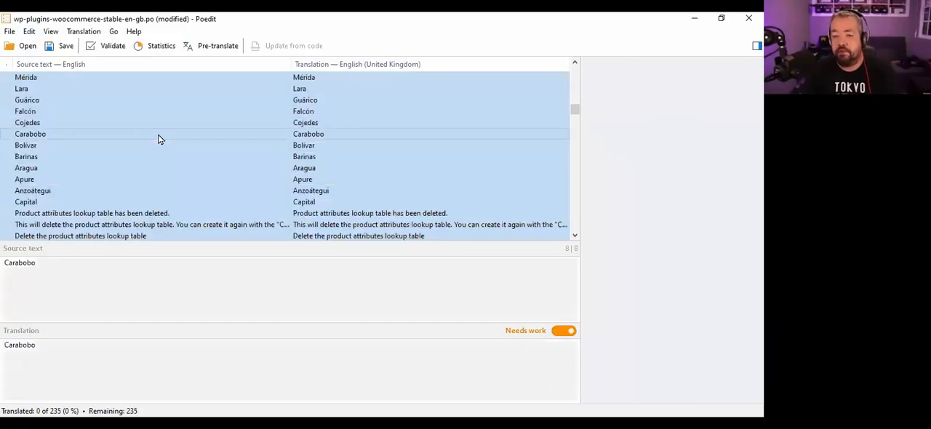
- Clear the needs-work flag from all translations and save the PO file
{"action": "left_click", "coordinate": [29, 32]}
{"action": "left_click", "coordinate": [56, 188]}
{"action": "left_click", "coordinate": [238, 151]}
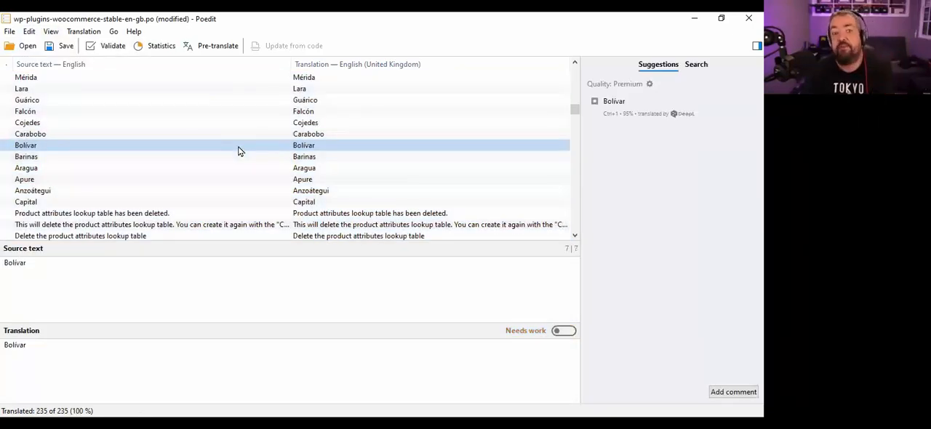
{"action": "left_click", "coordinate": [337, 114]}
{"action": "key", "text": "ctrl+s"}
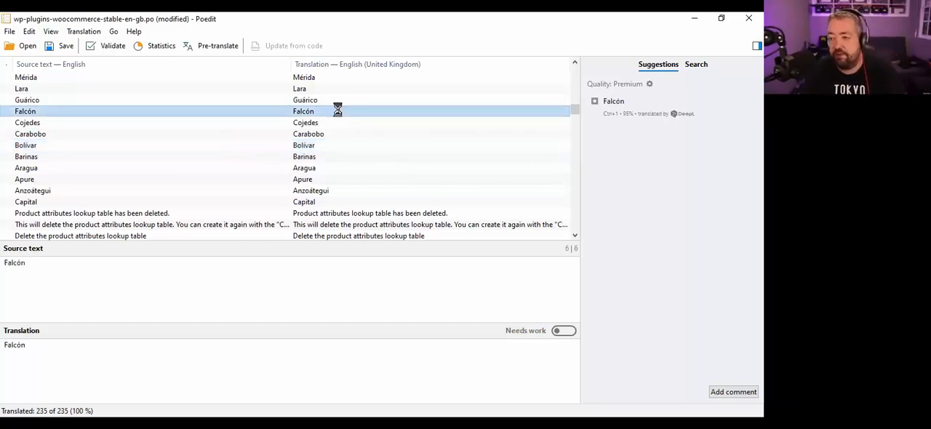
- Switch to the browser and open the Import Translations form for WooCommerce's Stable English (UK) project
{"action": "key", "text": "alt+Tab"}
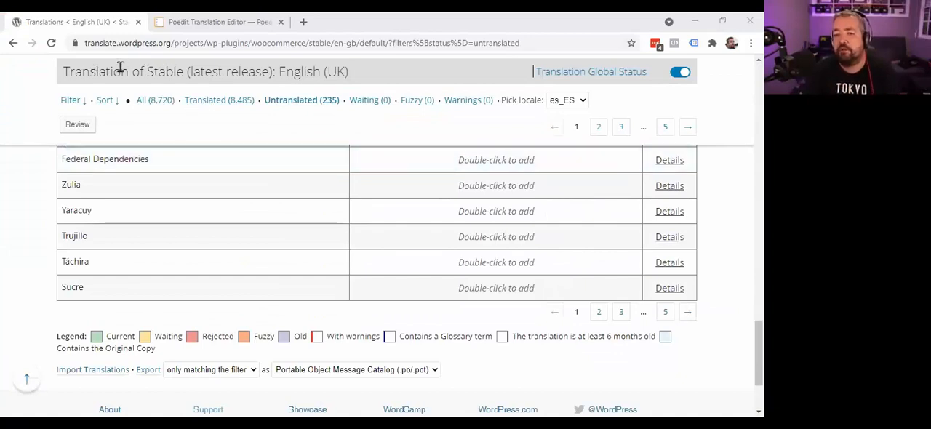
{"action": "scroll", "coordinate": [239, 184], "scroll_direction": "down", "scroll_amount": 3}
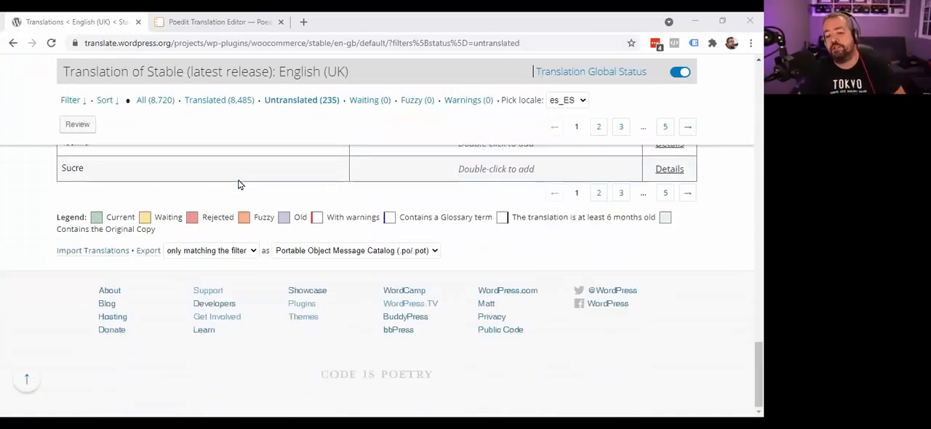
{"action": "left_click", "coordinate": [89, 251]}
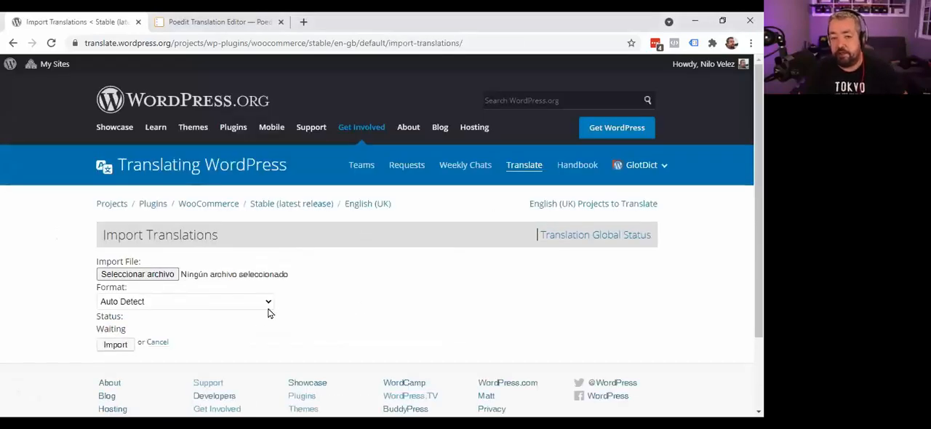
- Choose wp-plugins-woocommerce-stable-en-gb.po from the Downloads folder as the import file
{"action": "left_click", "coordinate": [159, 277]}
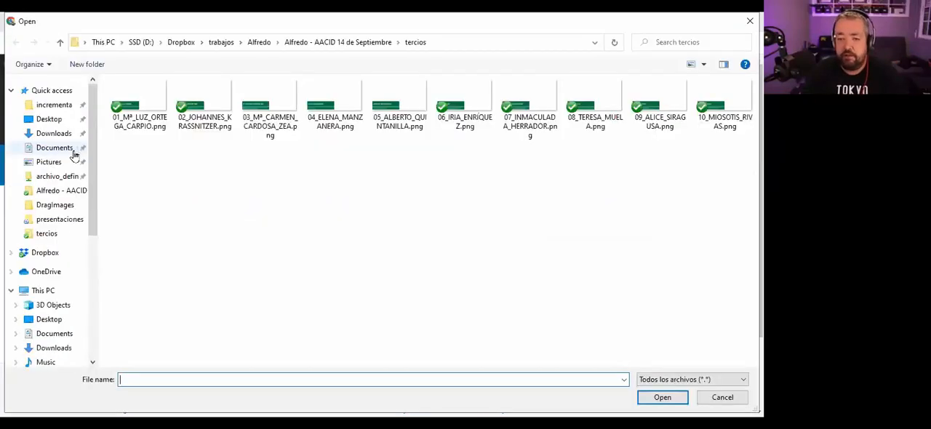
{"action": "left_click", "coordinate": [54, 133]}
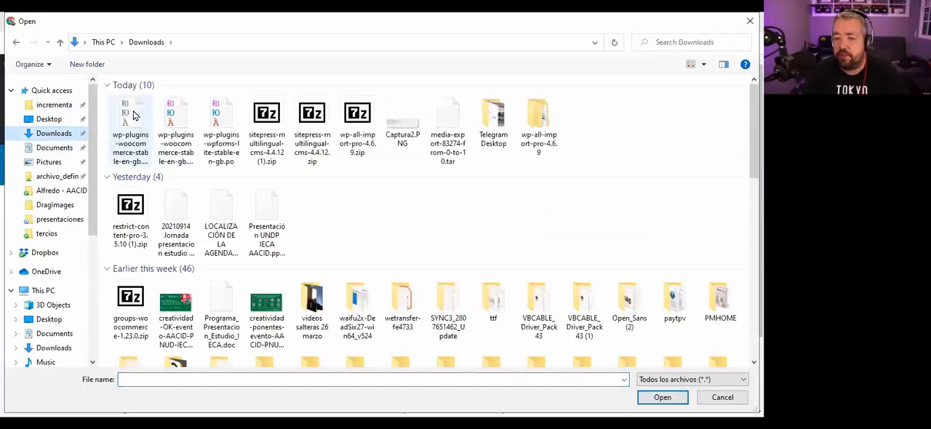
{"action": "left_click", "coordinate": [176, 117]}
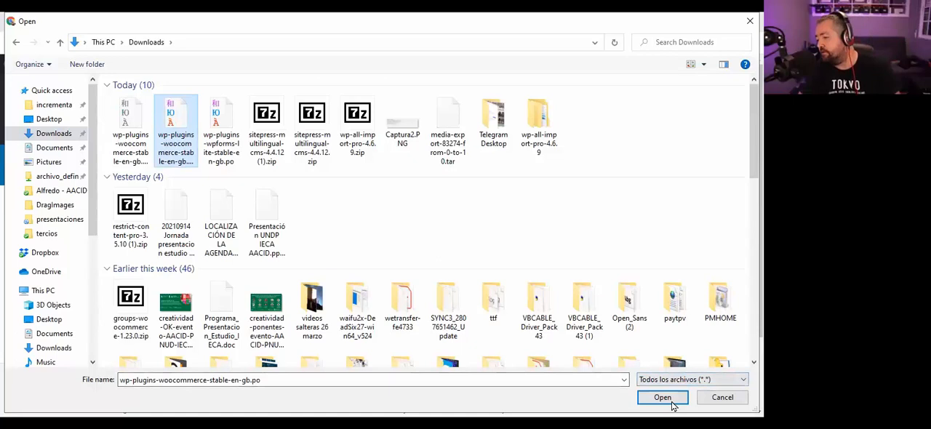
{"action": "left_click", "coordinate": [662, 397]}
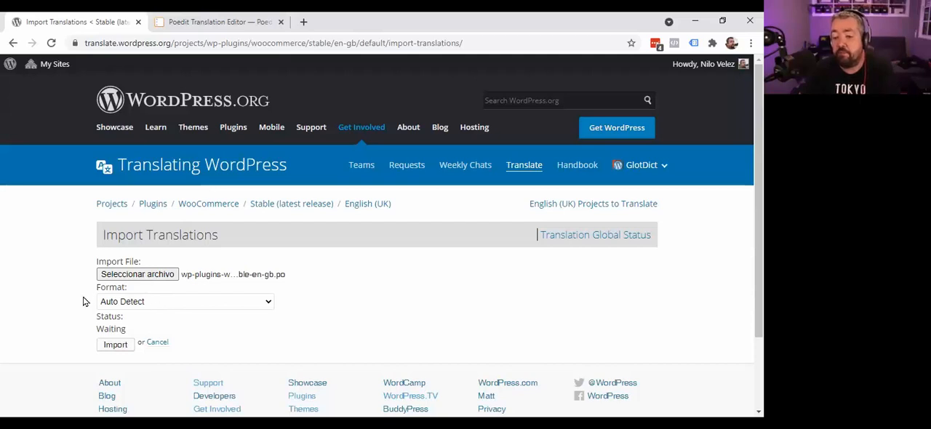
- Examine the import form's settings, highlighting the status that imported translations receive
{"action": "scroll", "coordinate": [83, 301], "scroll_direction": "down", "scroll_amount": 2}
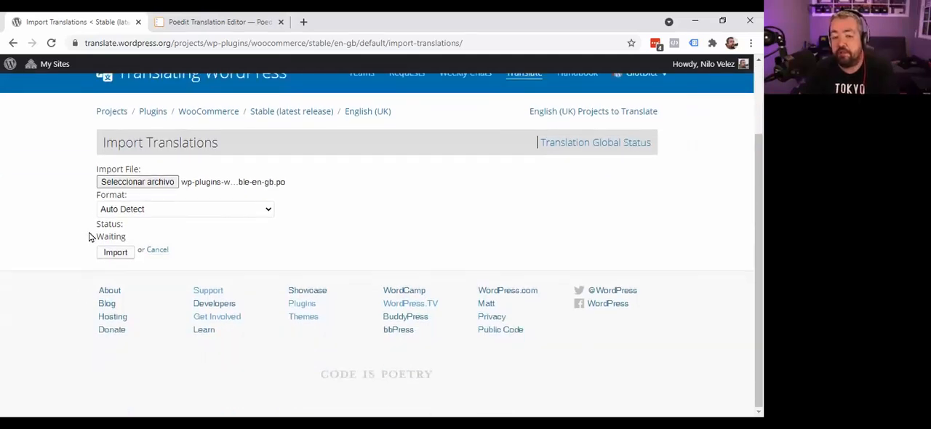
{"action": "left_click_drag", "start_coordinate": [126, 236], "coordinate": [97, 239]}
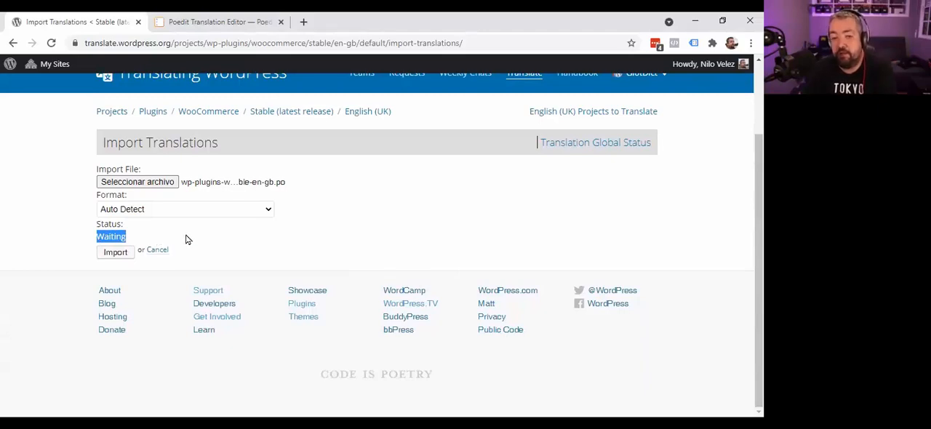
{"action": "scroll", "coordinate": [206, 241], "scroll_direction": "up", "scroll_amount": 2}
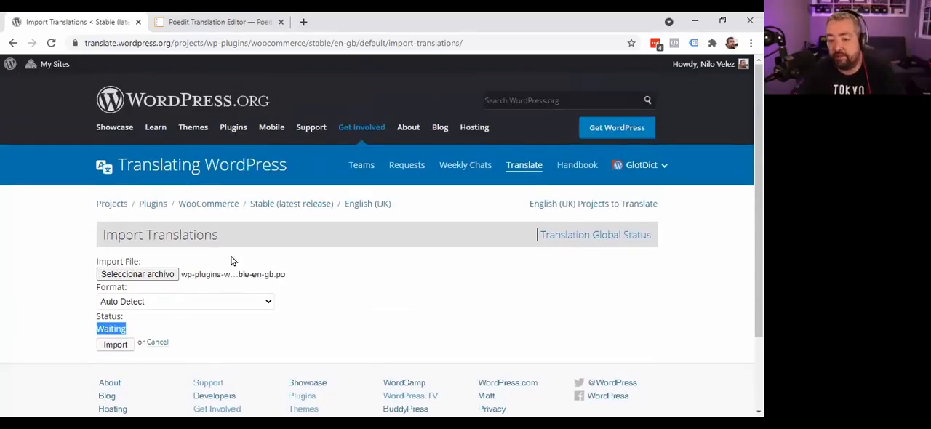
{"action": "scroll", "coordinate": [268, 286], "scroll_direction": "down", "scroll_amount": 2}
{"action": "scroll", "coordinate": [235, 249], "scroll_direction": "up", "scroll_amount": 2}
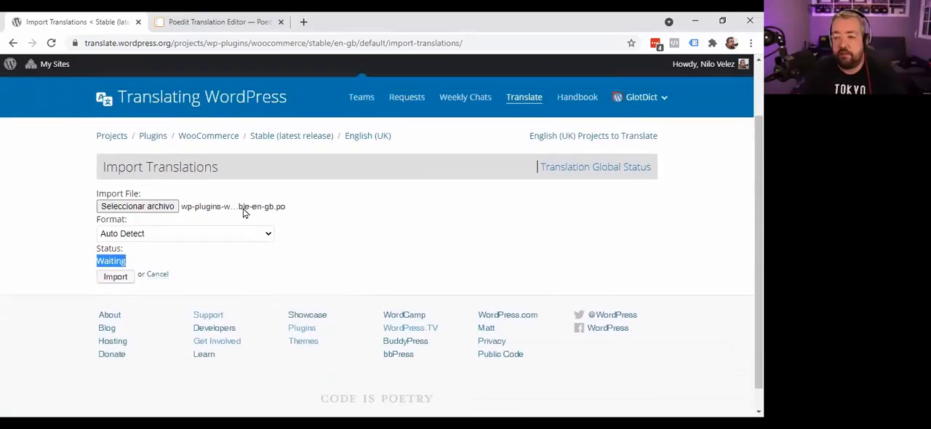
- Return to the English (UK) translation list without importing and filter it to show only waiting translations
{"action": "left_click", "coordinate": [13, 43]}
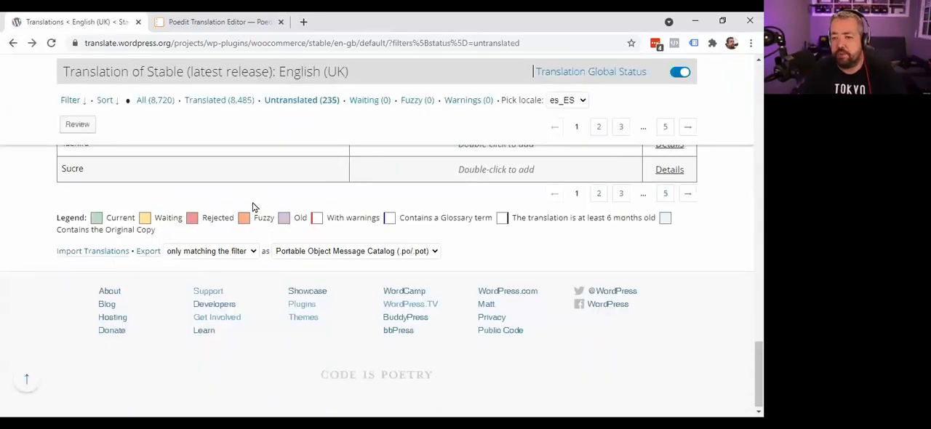
{"action": "scroll", "coordinate": [296, 274], "scroll_direction": "up", "scroll_amount": 15}
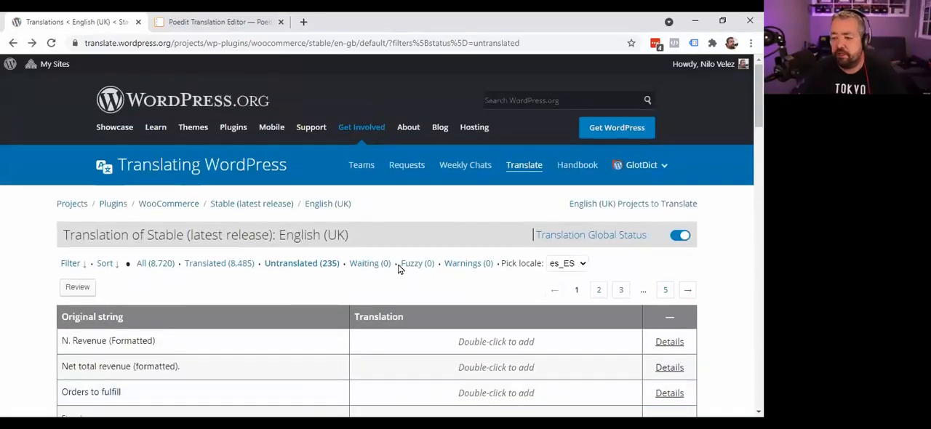
{"action": "left_click", "coordinate": [368, 264]}
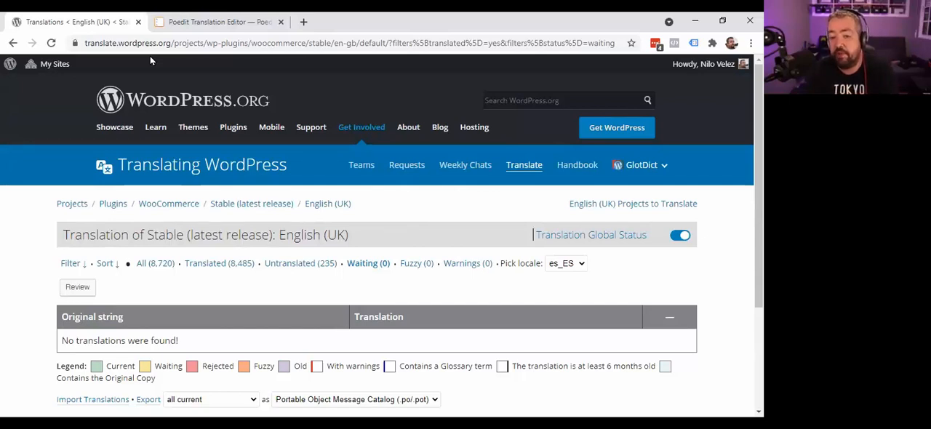
{"action": "scroll", "coordinate": [258, 241], "scroll_direction": "down", "scroll_amount": 1}
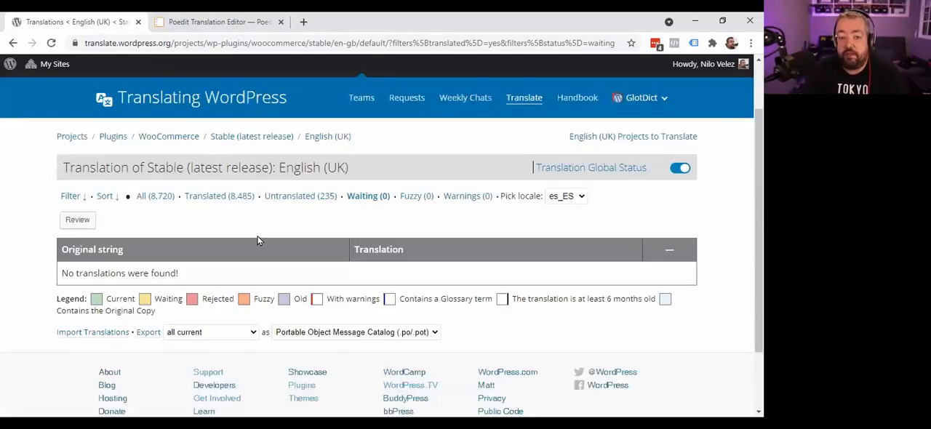